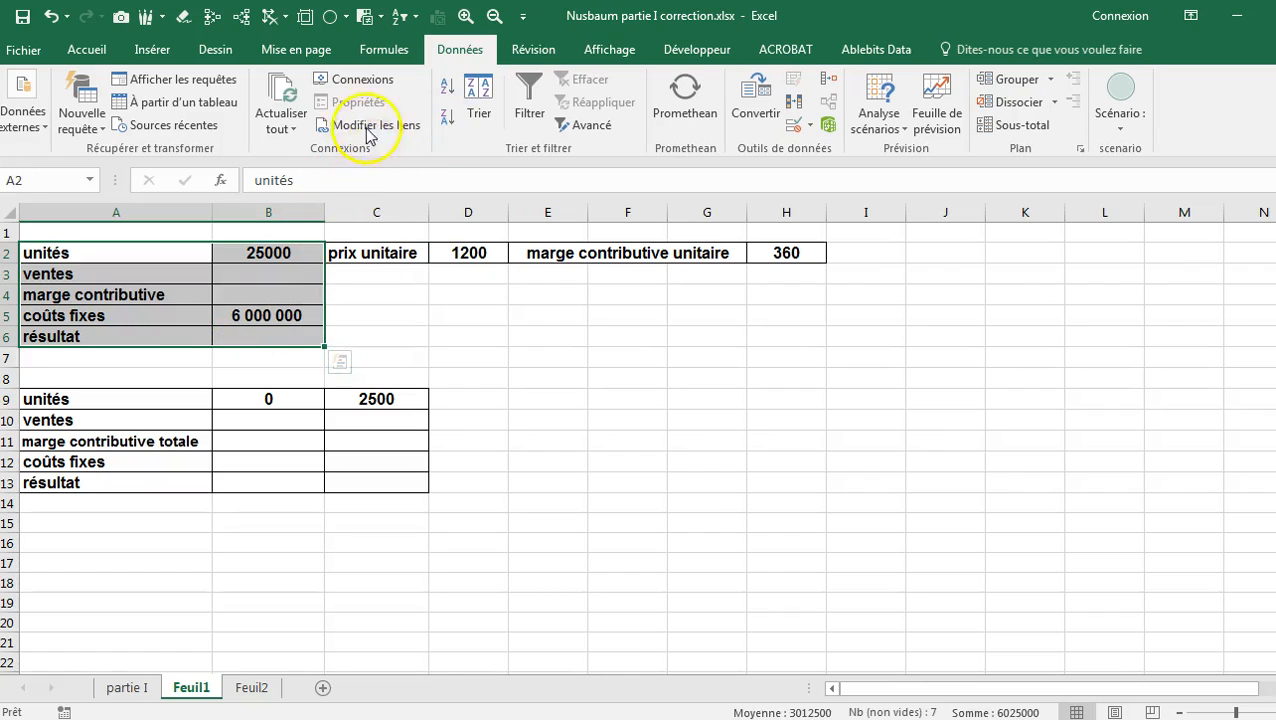
Create names for the range A2:B6 from its left column labels and check them by going to the named cell résultat
{"action": "left_click", "coordinate": [366, 47]}
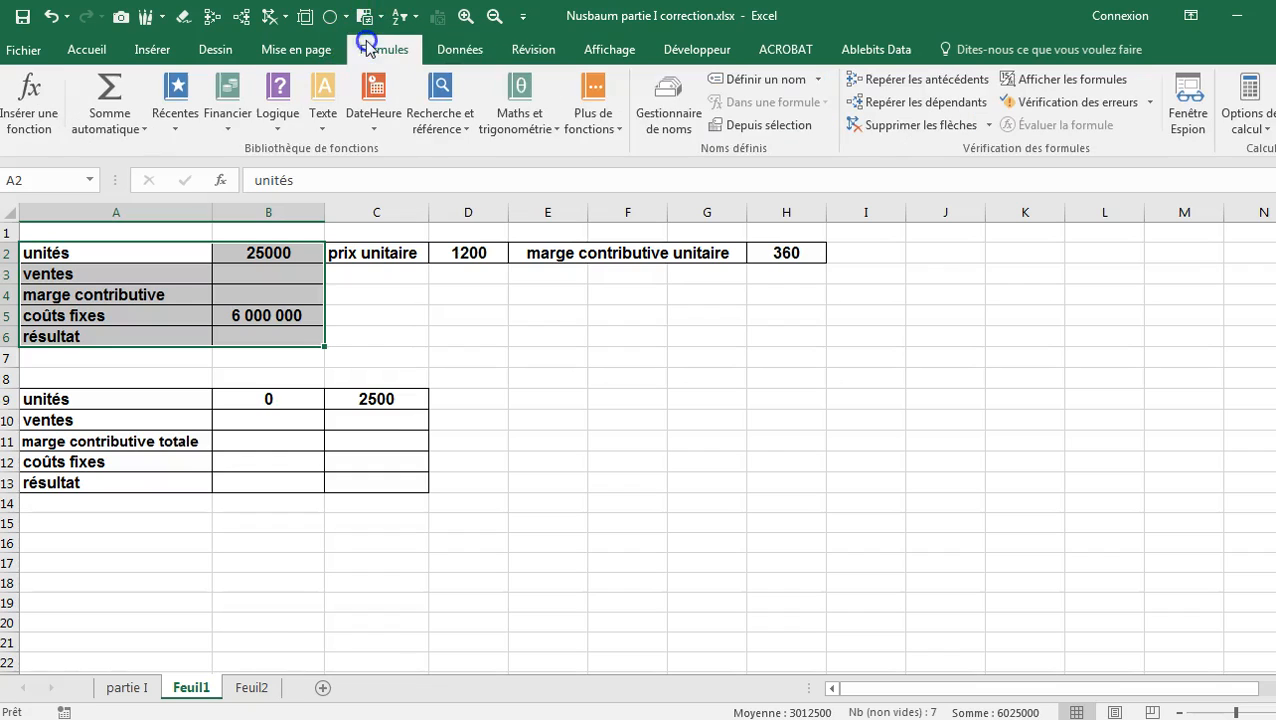
{"action": "left_click", "coordinate": [800, 135]}
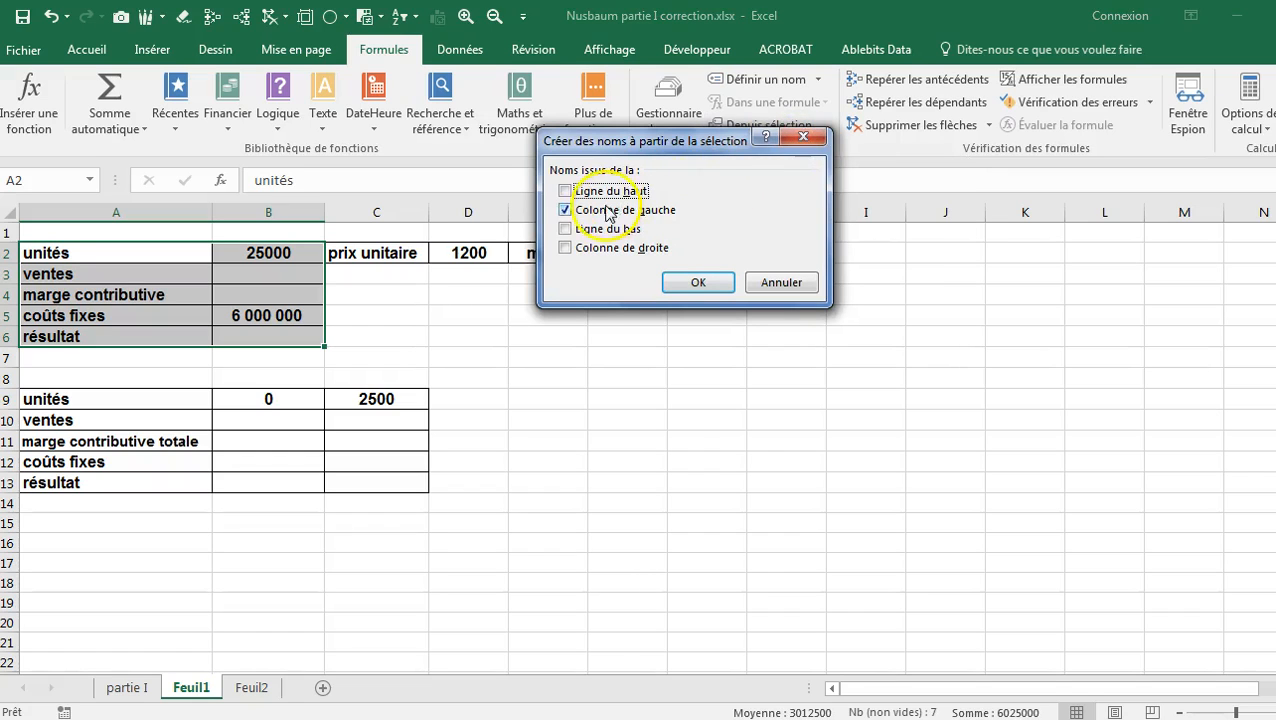
{"action": "left_click", "coordinate": [698, 284]}
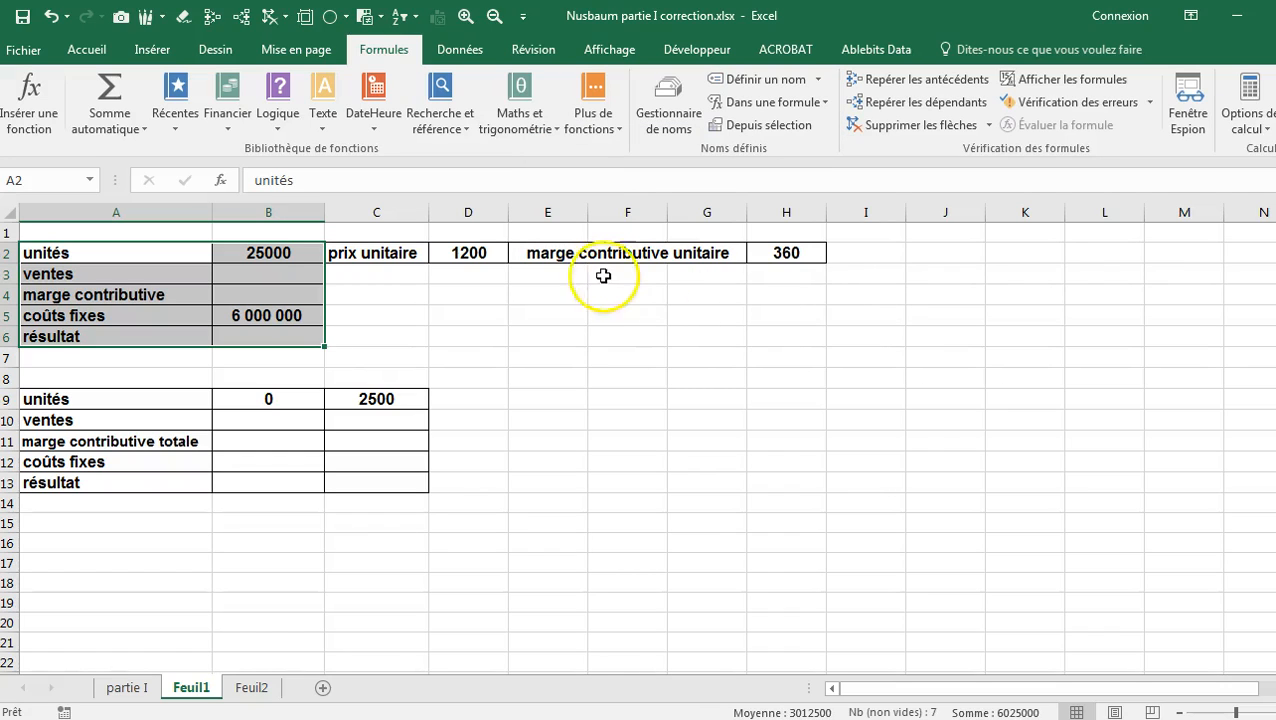
{"action": "left_click", "coordinate": [89, 181]}
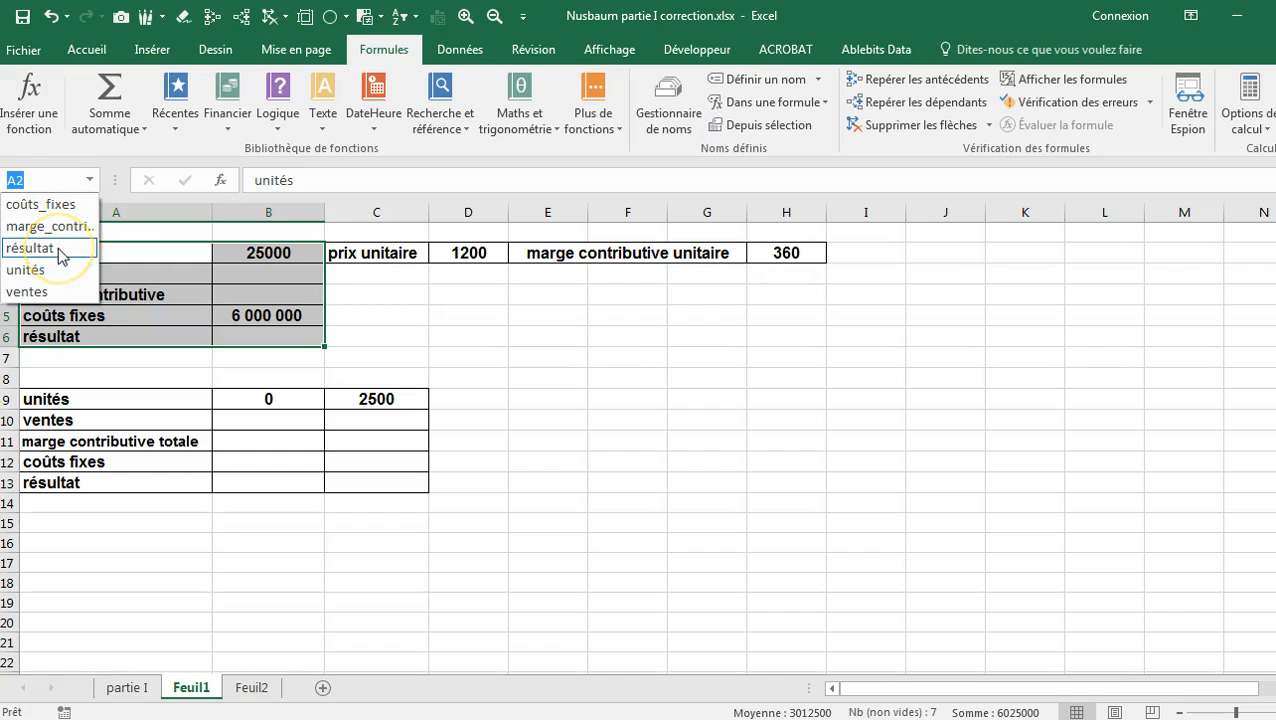
{"action": "left_click", "coordinate": [60, 249]}
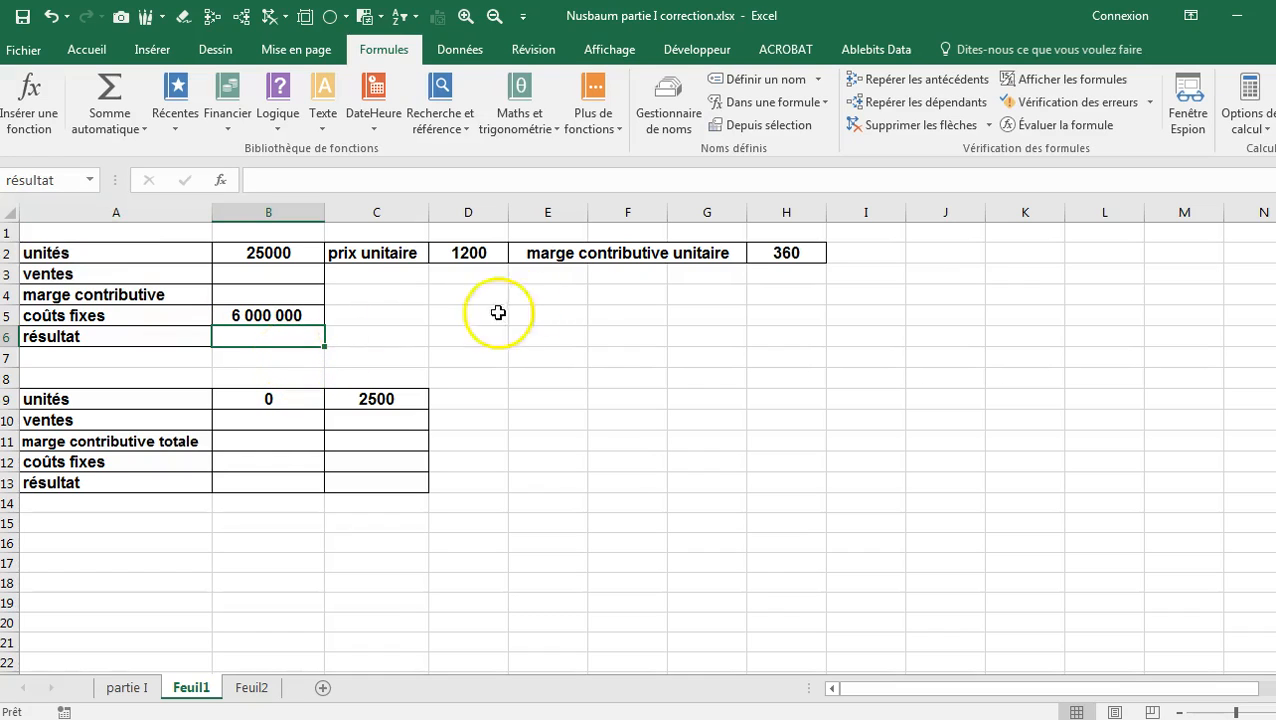
{"action": "left_click", "coordinate": [826, 103]}
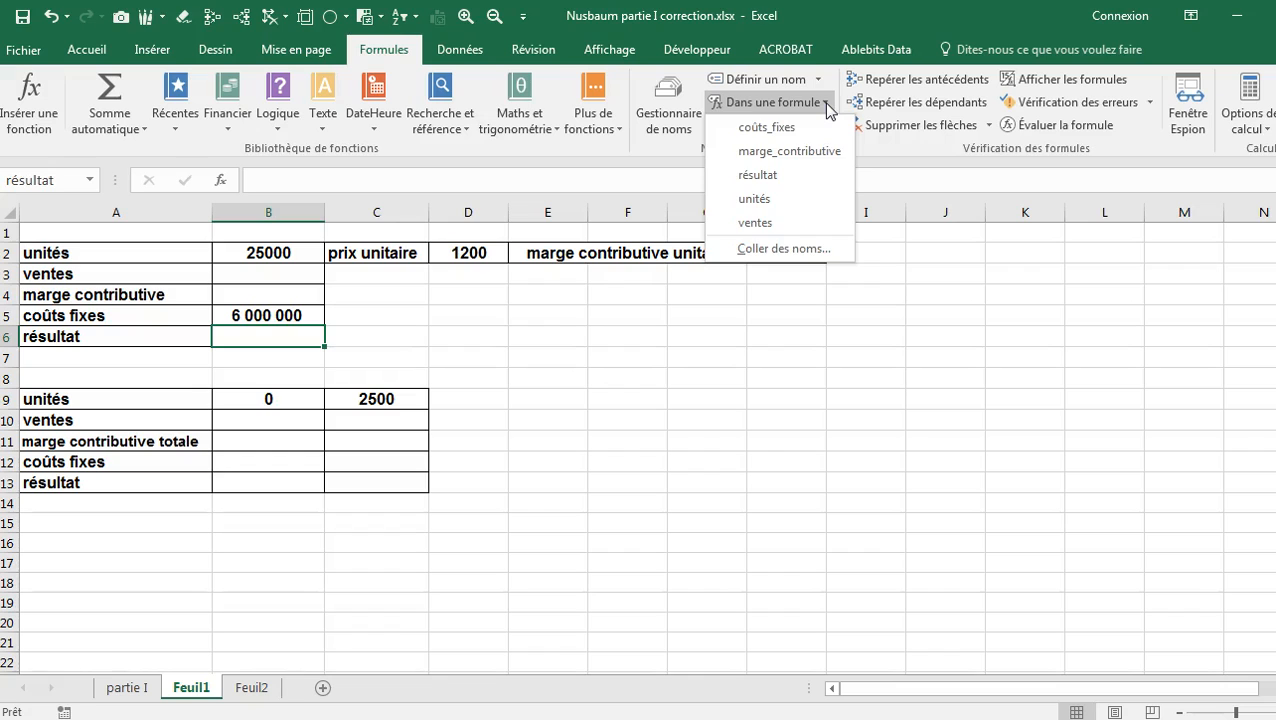
{"action": "left_click", "coordinate": [823, 103]}
Create names for prix unitaire (C2:D2) and marge contributive unitaire (E2:H2) from their left column labels
{"action": "left_click_drag", "start_coordinate": [390, 242], "coordinate": [450, 259]}
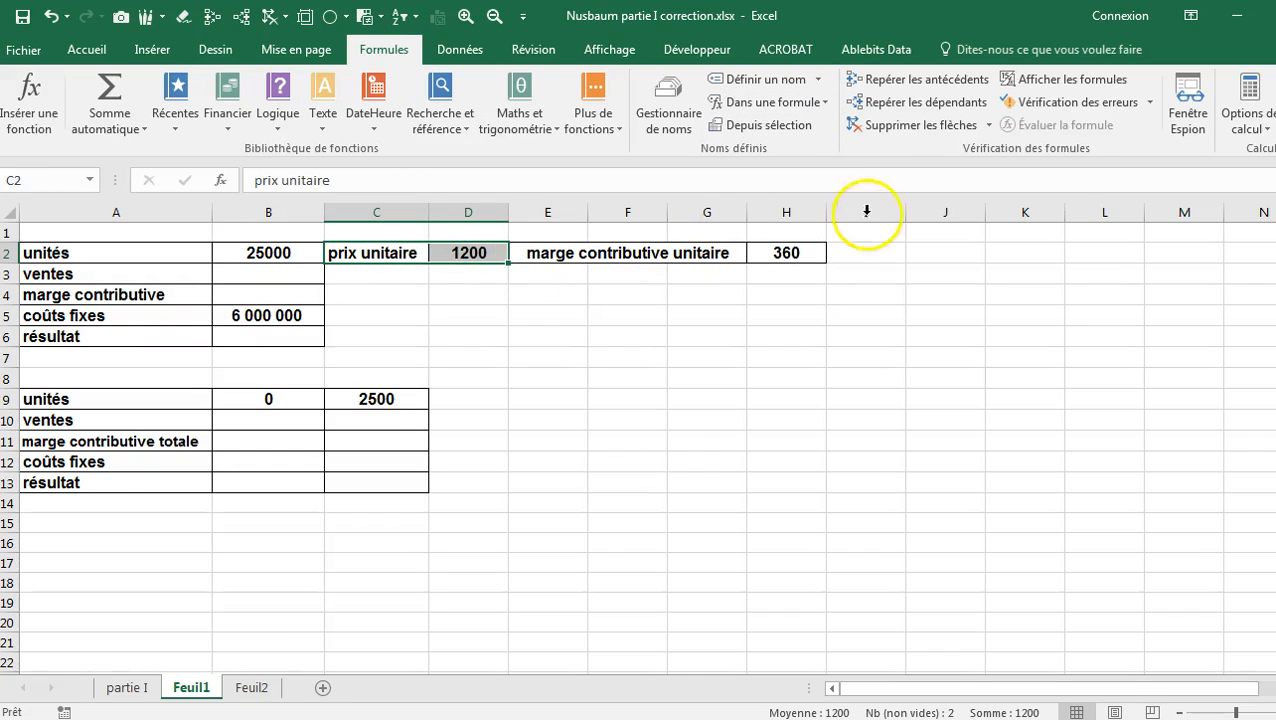
{"action": "left_click", "coordinate": [798, 127]}
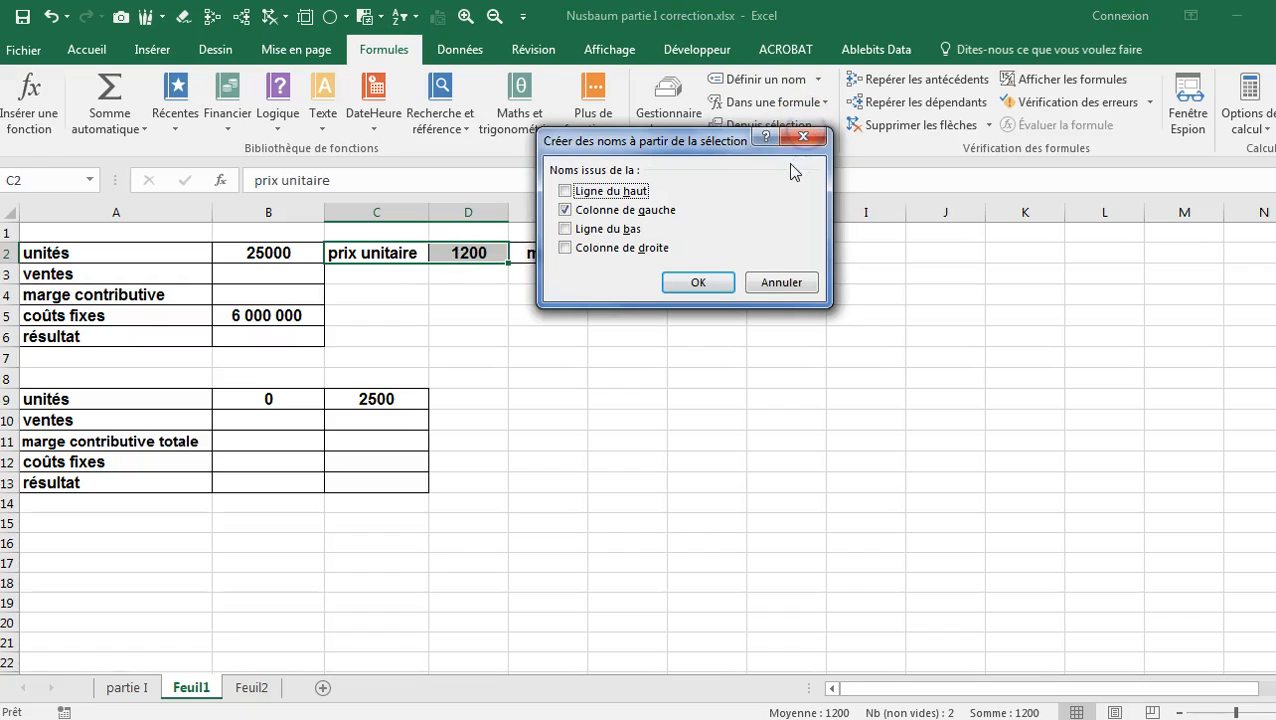
{"action": "left_click", "coordinate": [698, 282]}
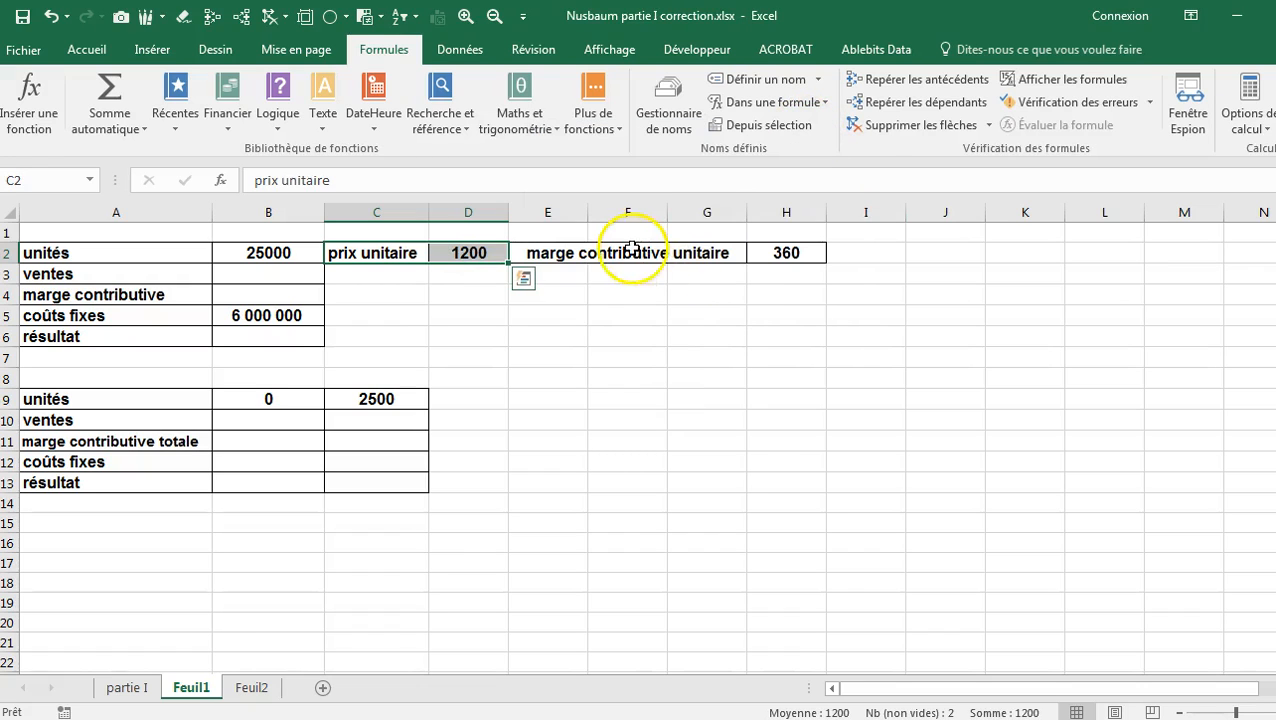
{"action": "left_click_drag", "start_coordinate": [550, 253], "coordinate": [788, 254]}
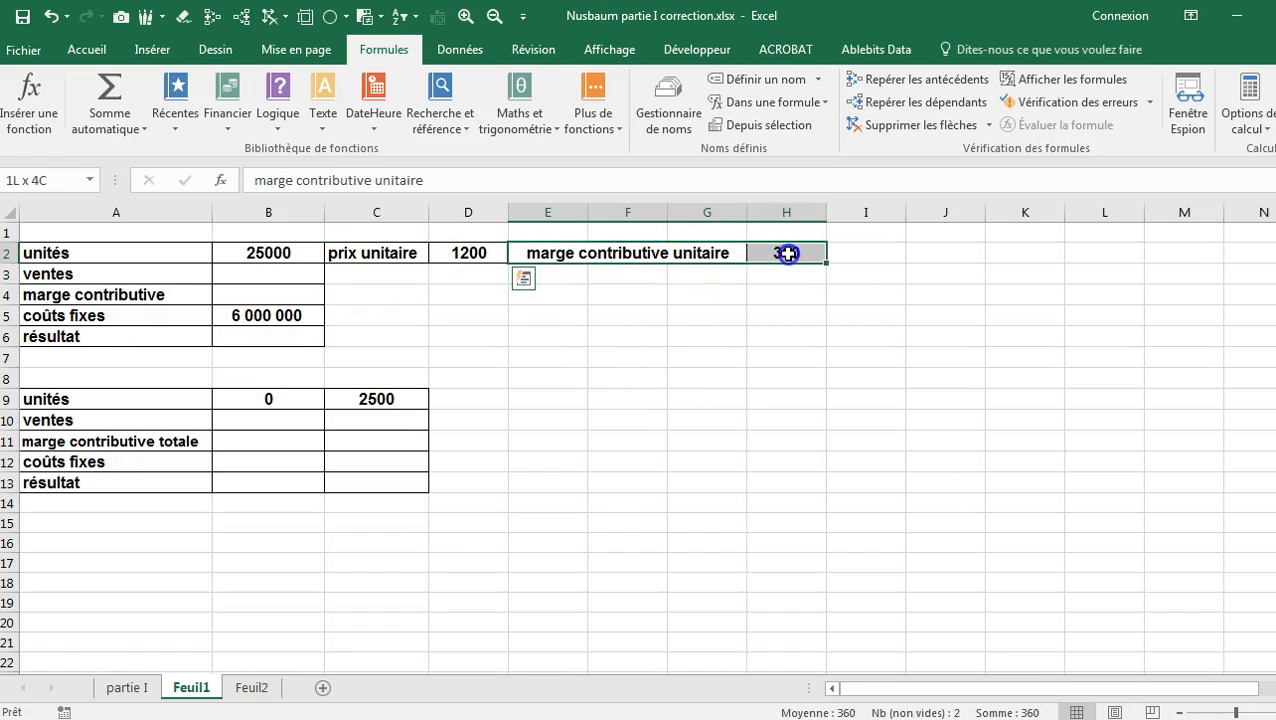
{"action": "left_click", "coordinate": [765, 125]}
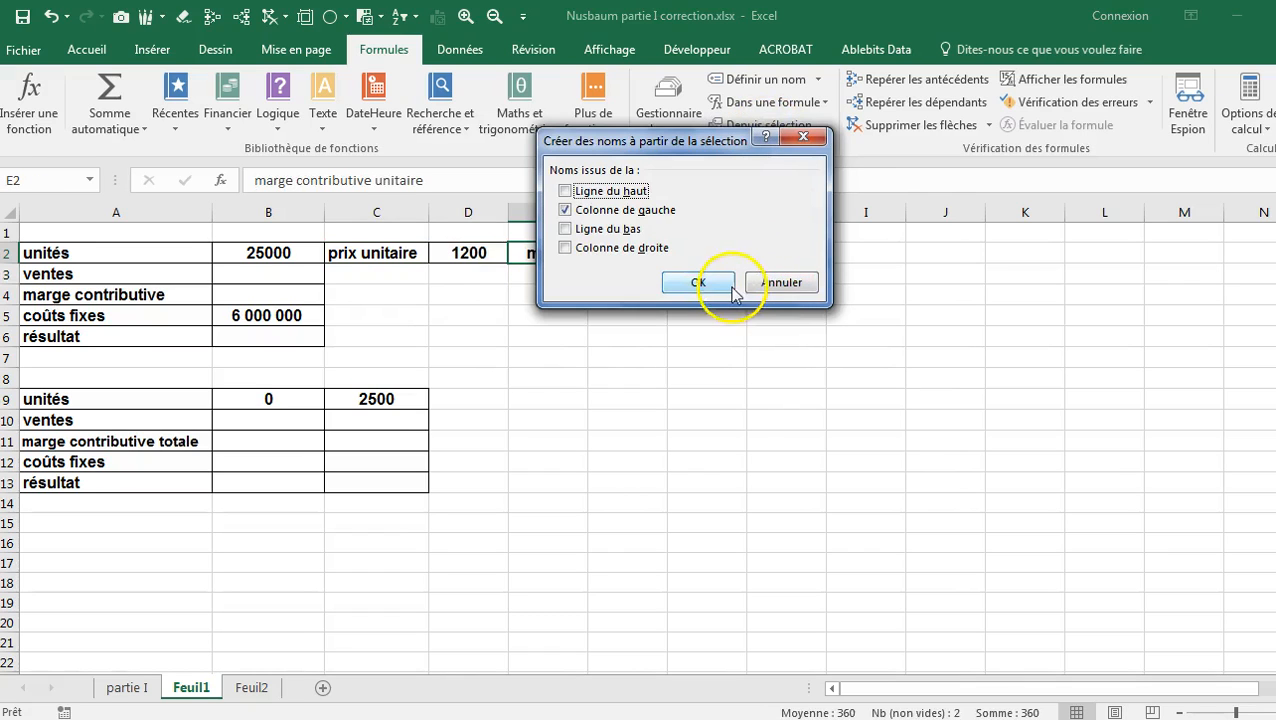
{"action": "left_click", "coordinate": [731, 287]}
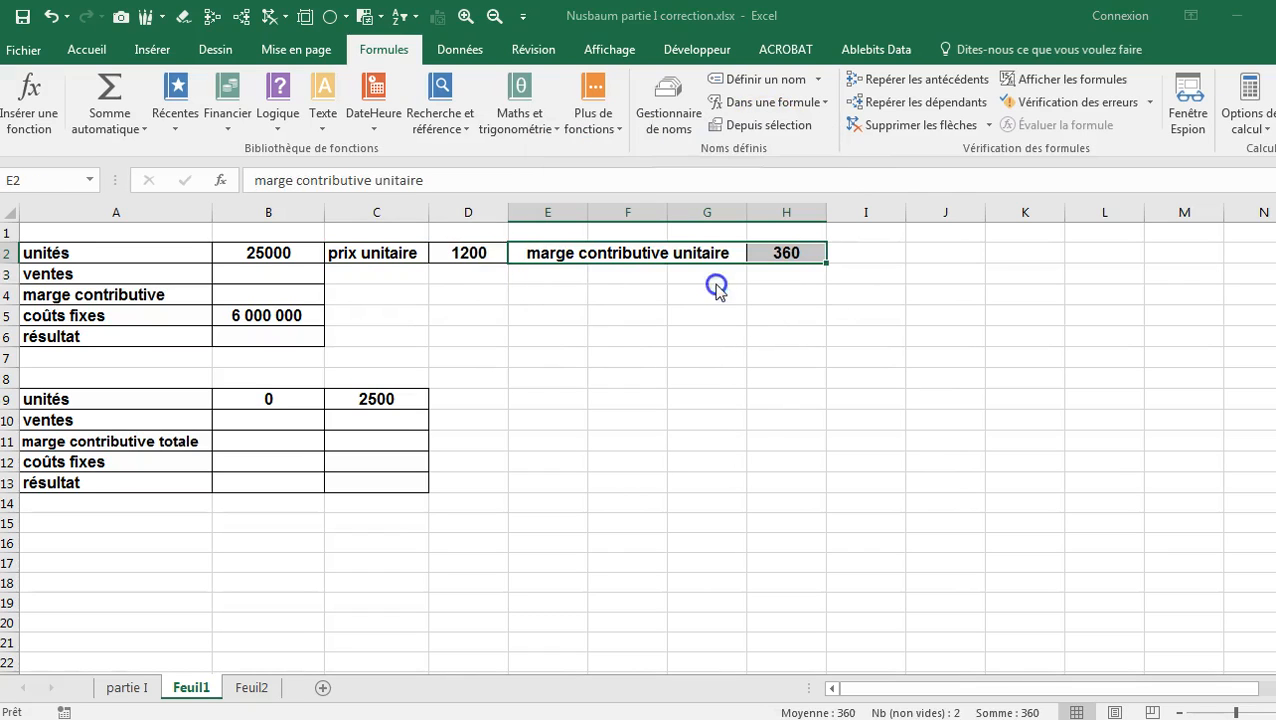
Calculate ventes in B3 with the formula =unités*prix_unitaire
{"action": "left_click", "coordinate": [270, 276]}
{"action": "type", "text": "="}
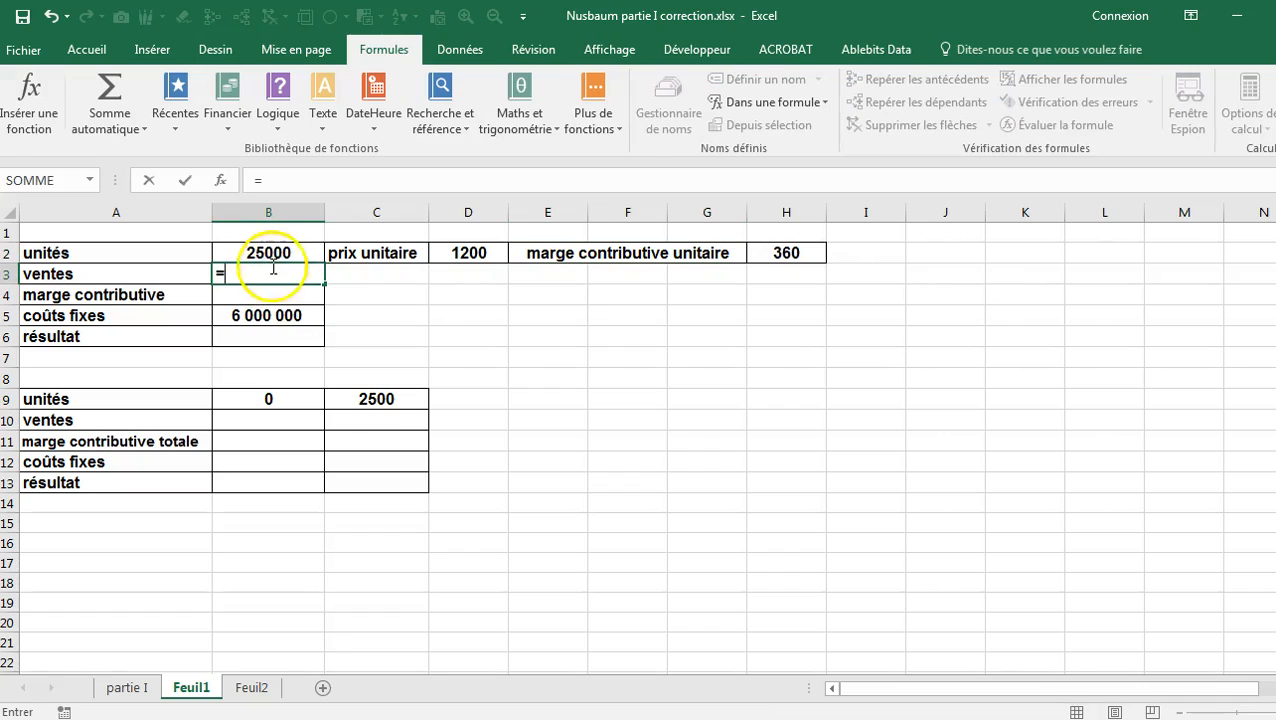
{"action": "left_click", "coordinate": [280, 253]}
{"action": "scroll", "coordinate": [290, 252], "scroll_direction": "right", "scroll_amount": 2}
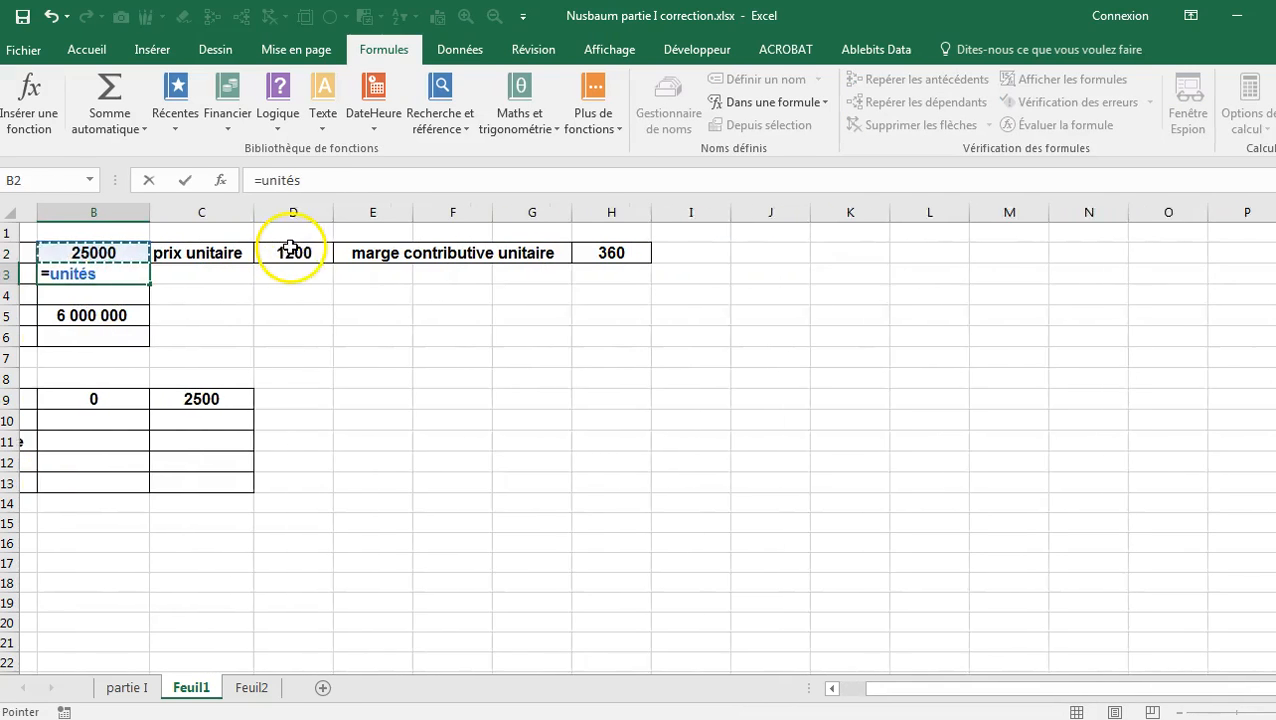
{"action": "type", "text": "*"}
{"action": "left_click", "coordinate": [275, 253]}
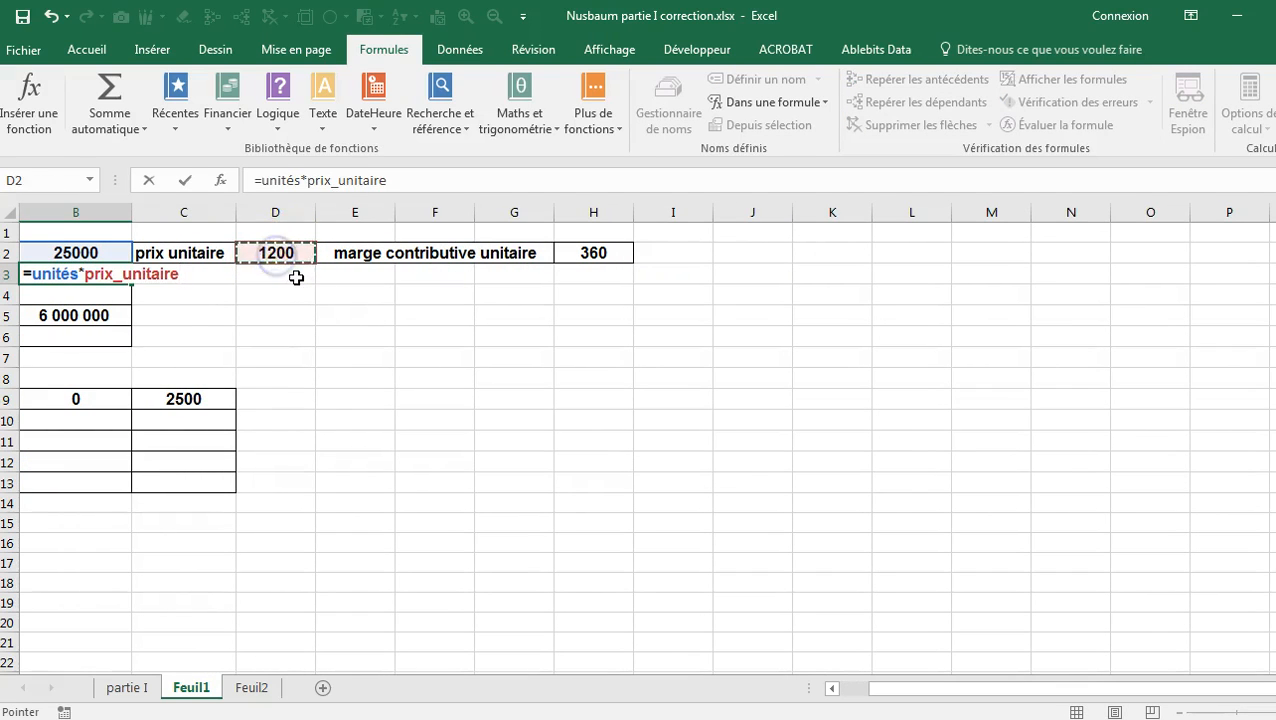
{"action": "key", "text": "Return"}
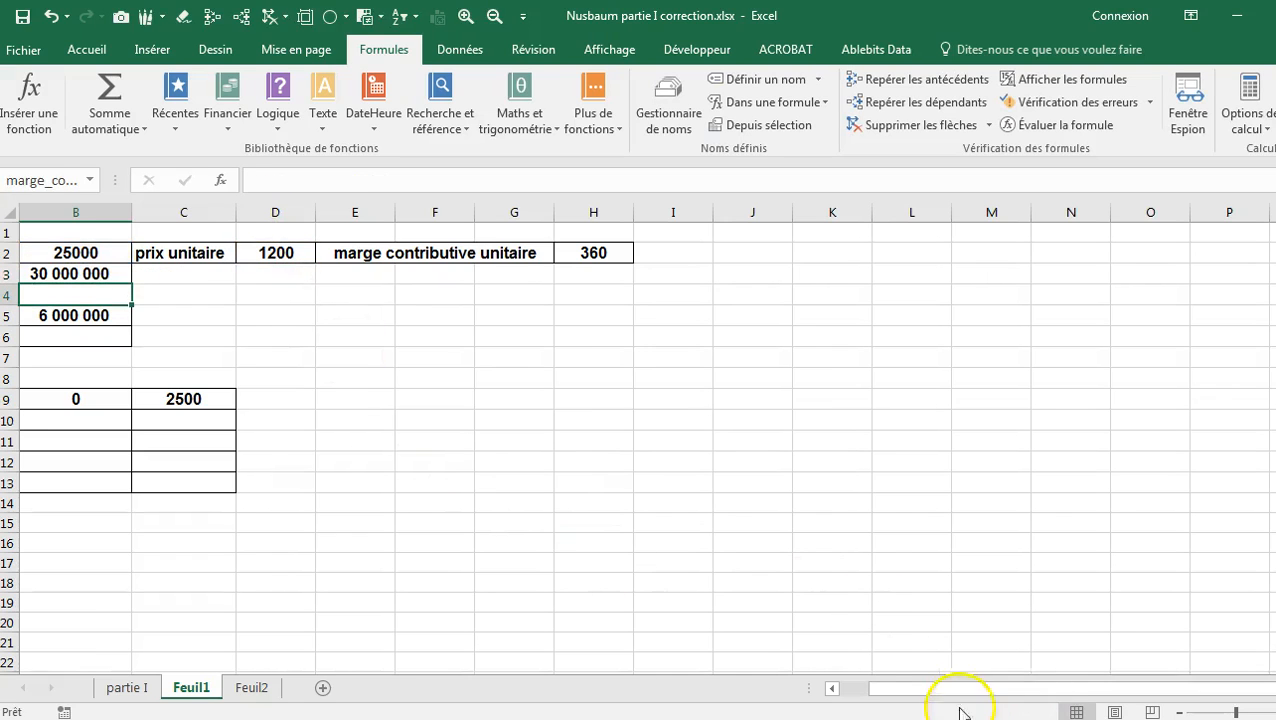
Calculate marge contributive in B4 with the formula =unités*H2
{"action": "left_click", "coordinate": [832, 688]}
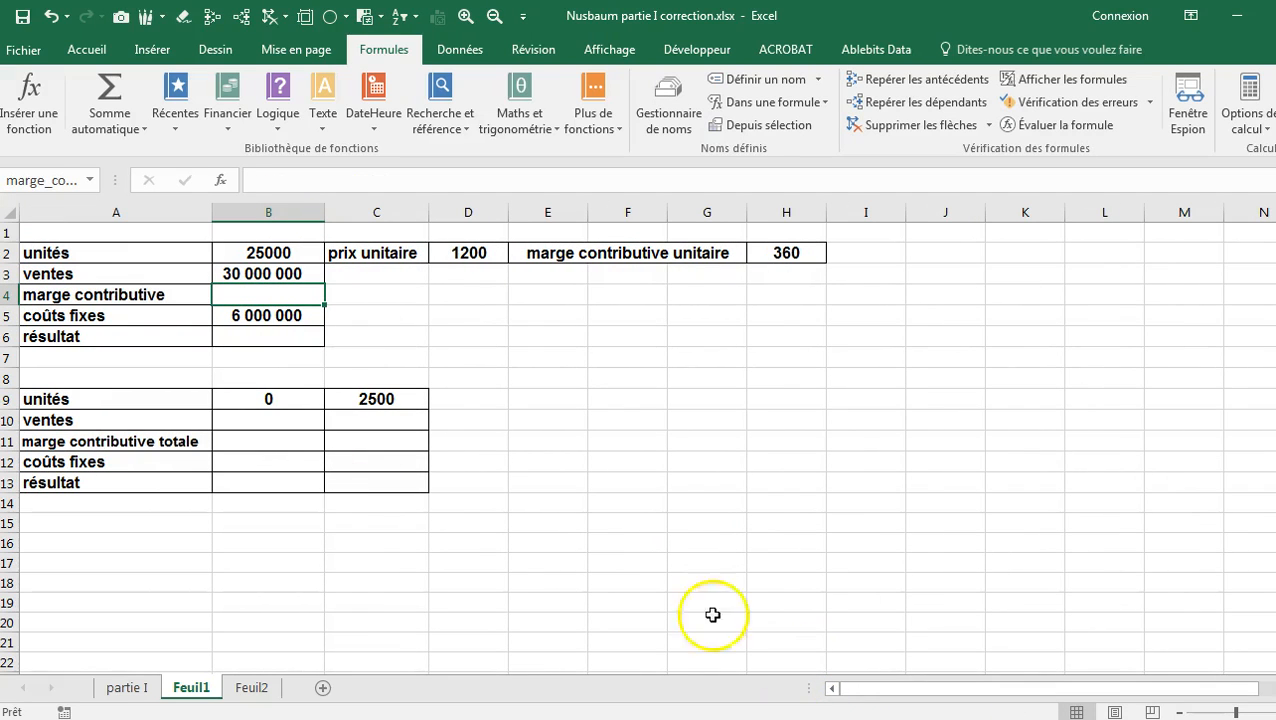
{"action": "left_click", "coordinate": [273, 298]}
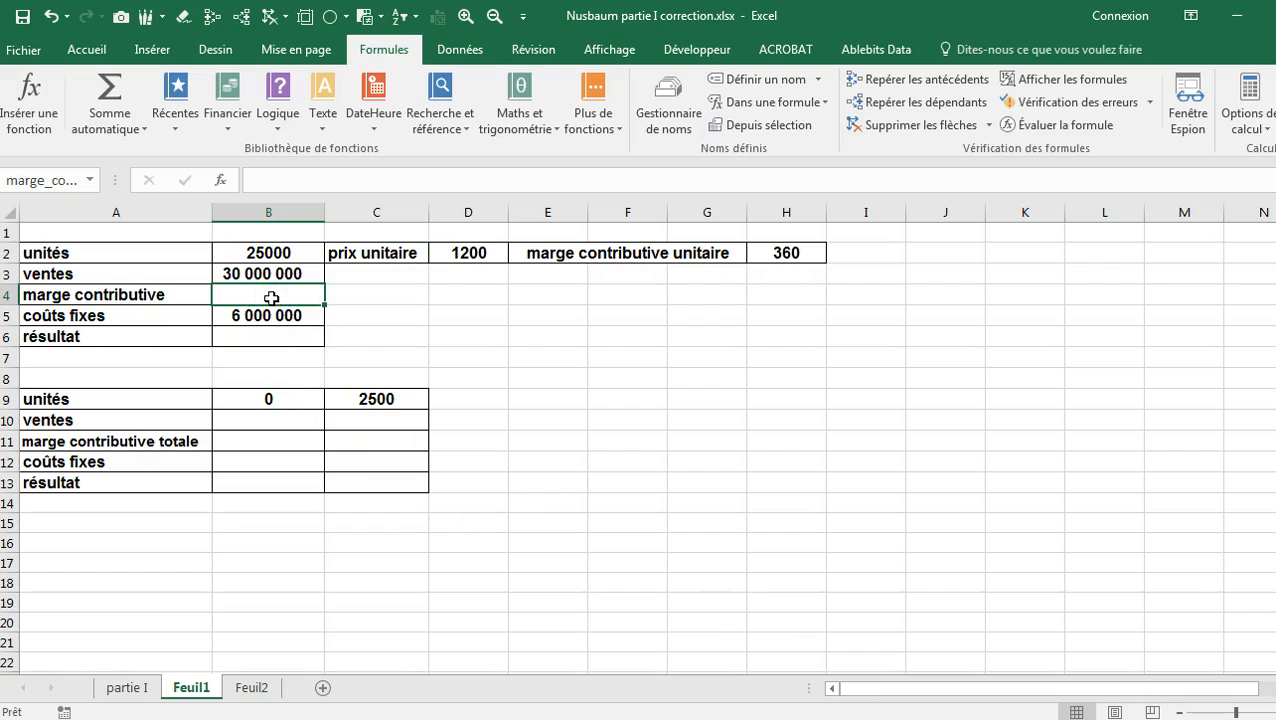
{"action": "type", "text": "="}
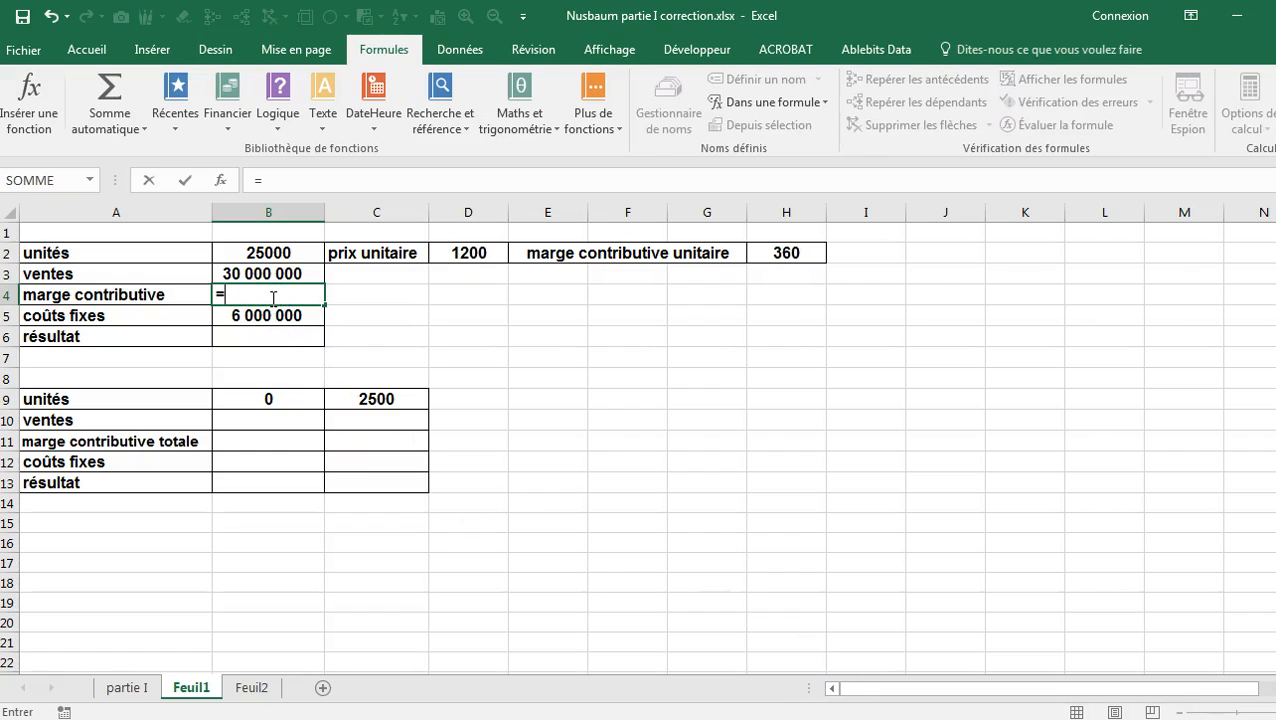
{"action": "left_click", "coordinate": [273, 252]}
{"action": "type", "text": "*"}
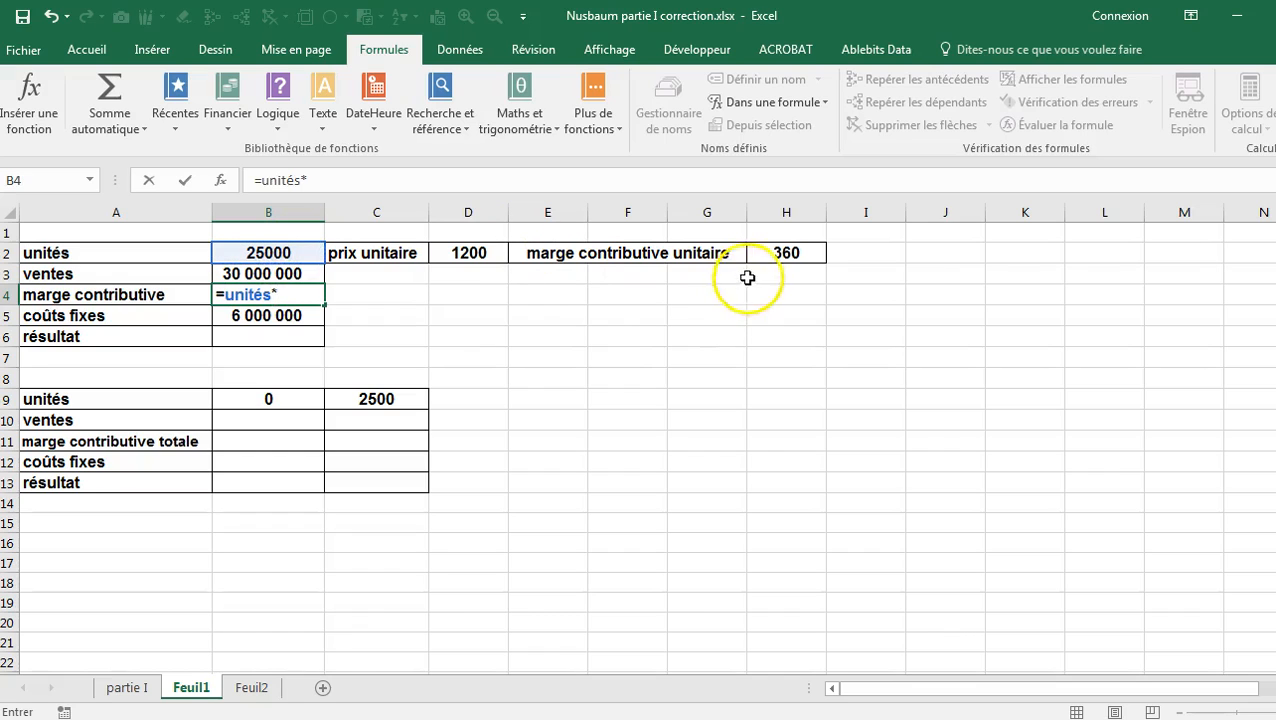
{"action": "left_click", "coordinate": [783, 254]}
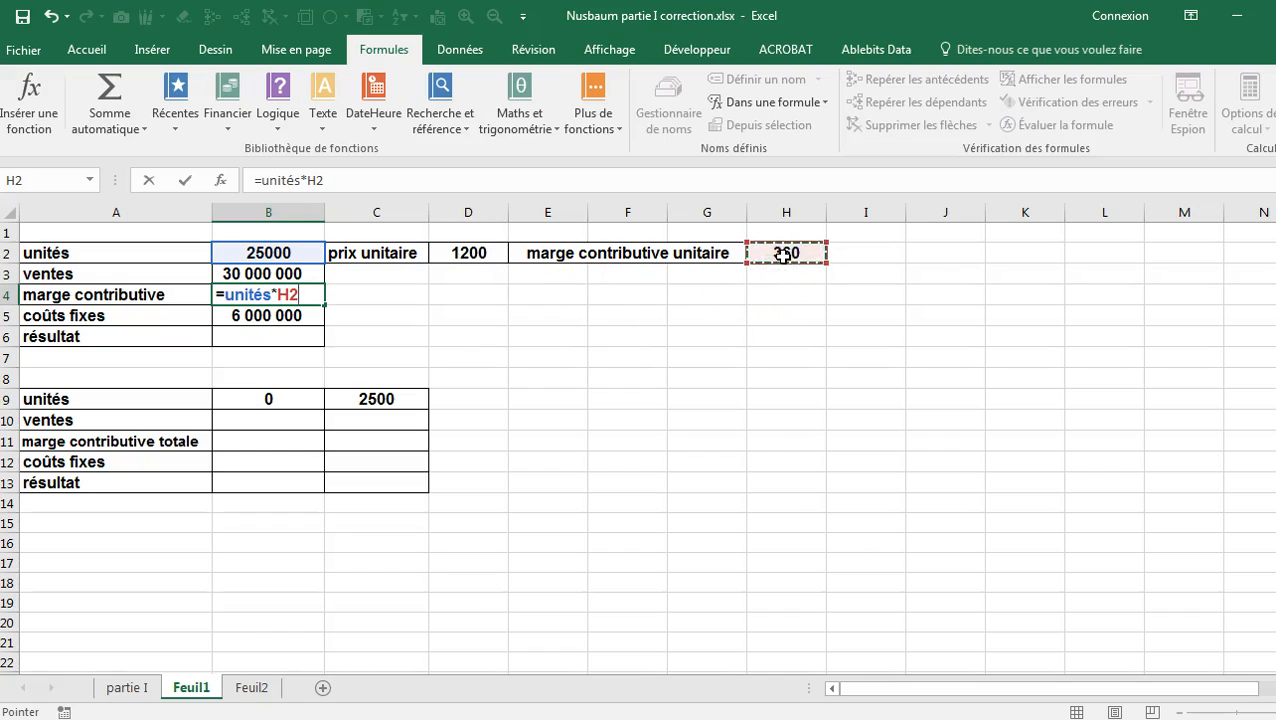
{"action": "key", "text": "Return"}
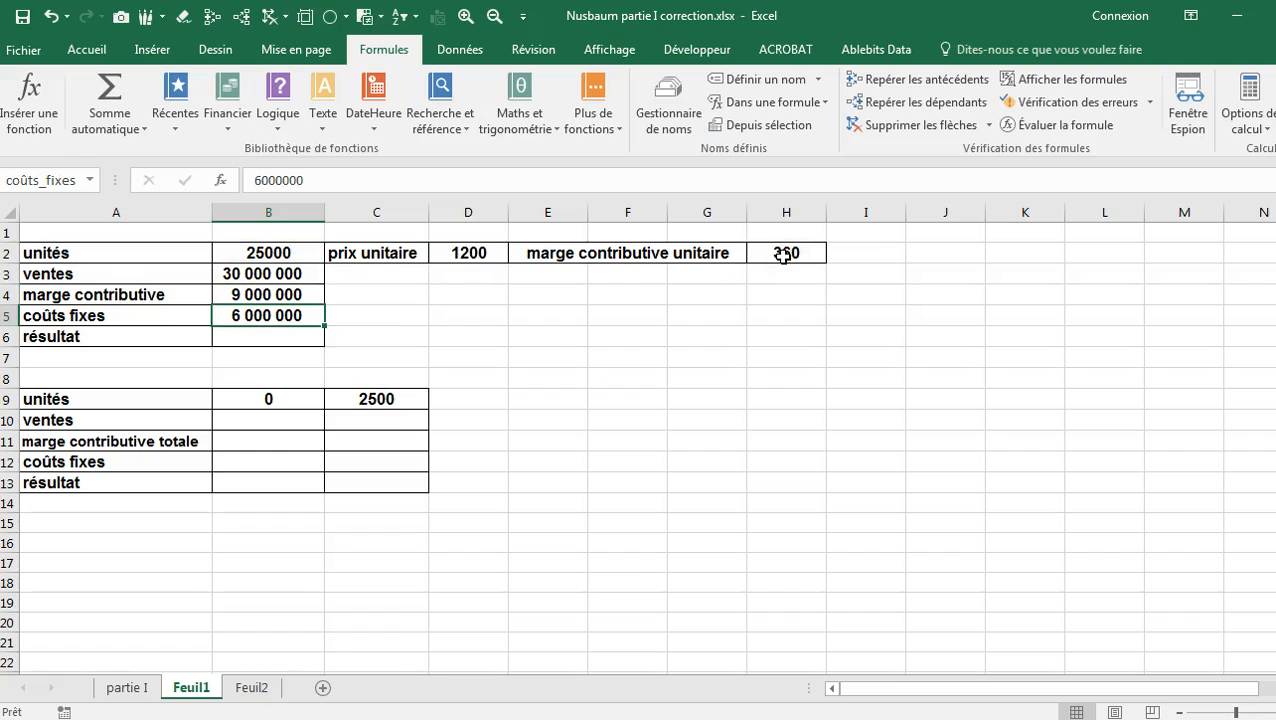
Calculate résultat in B6 with the formula =marge_contributive-coûts_fixes
{"action": "left_click", "coordinate": [229, 339]}
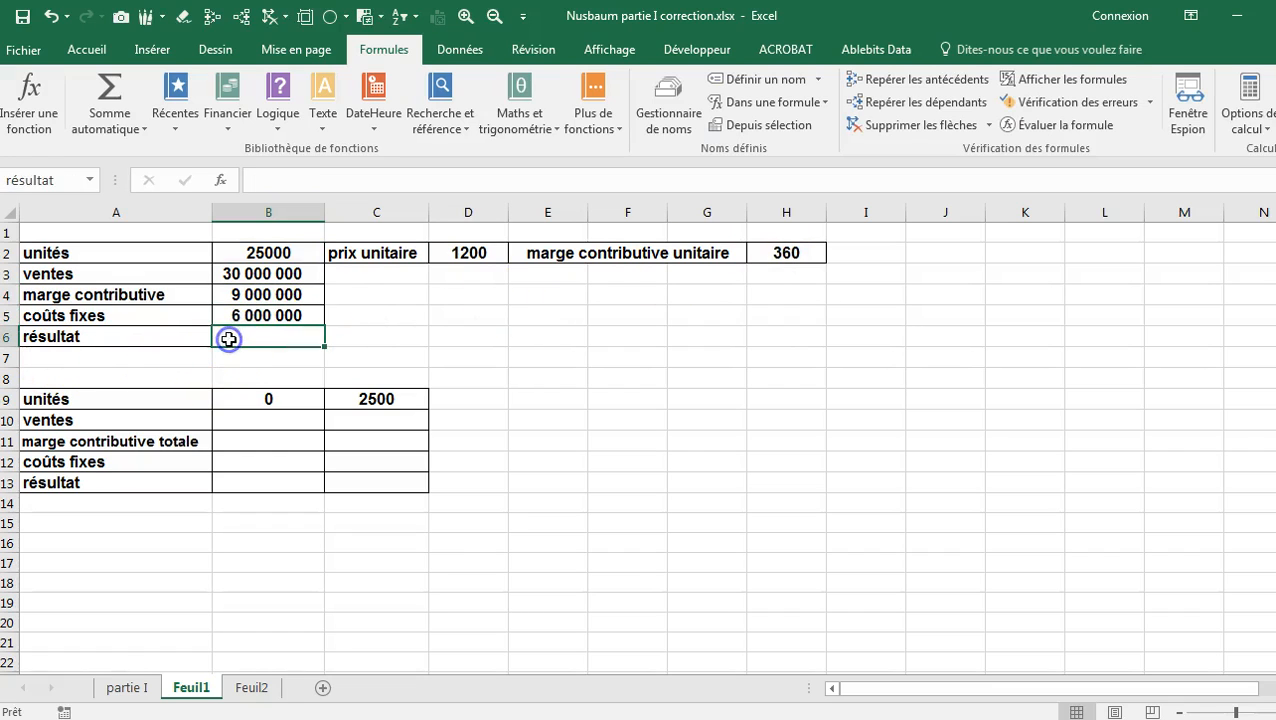
{"action": "type", "text": "="}
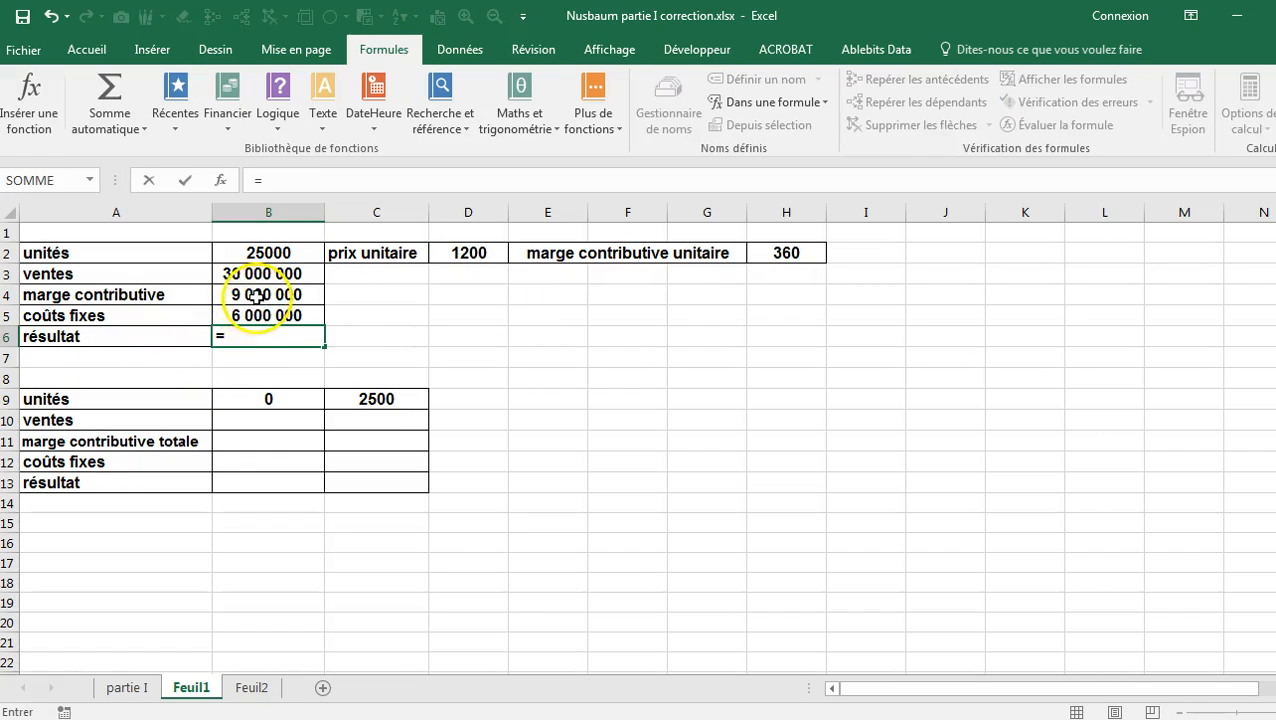
{"action": "left_click", "coordinate": [257, 295]}
{"action": "type", "text": "-"}
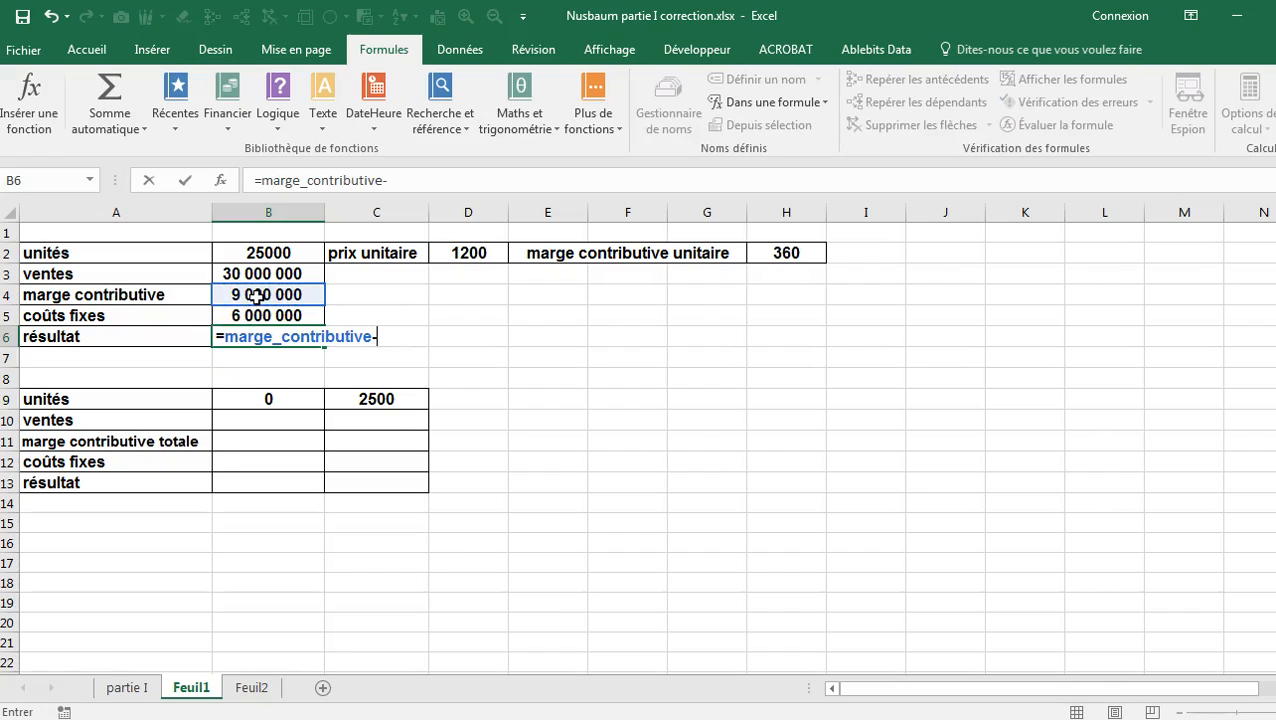
{"action": "left_click", "coordinate": [254, 315]}
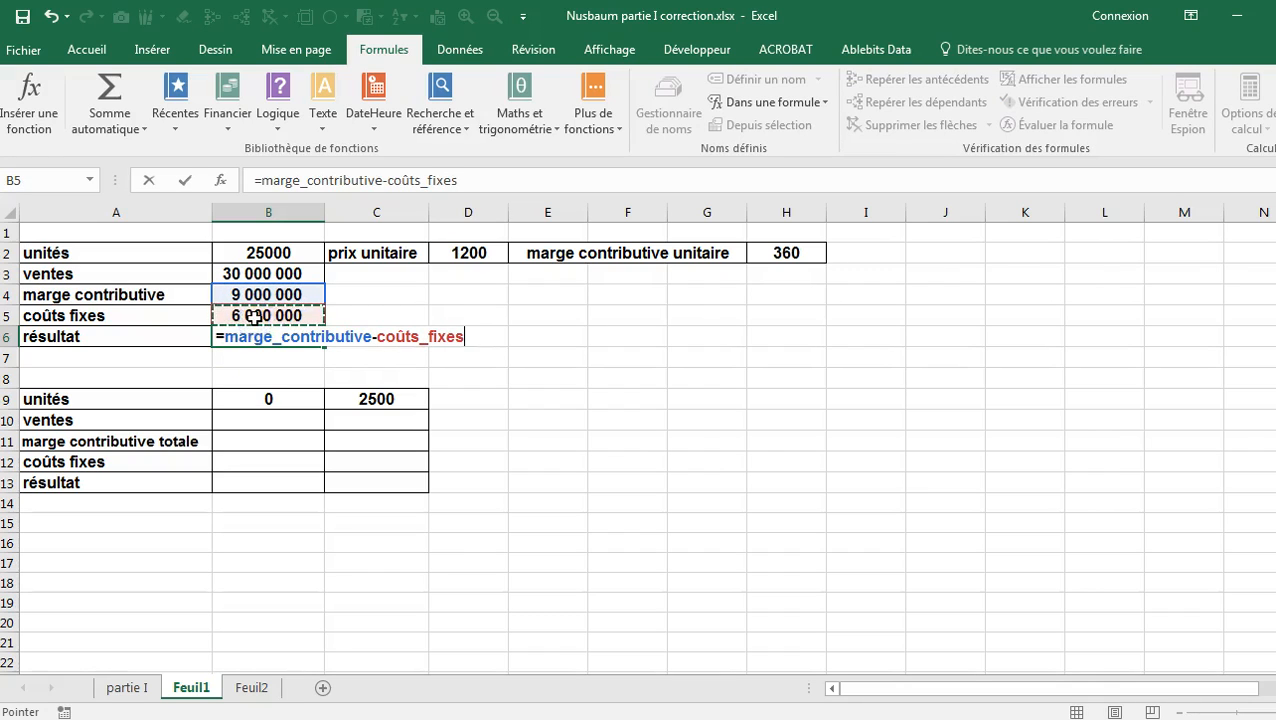
{"action": "key", "text": "Return"}
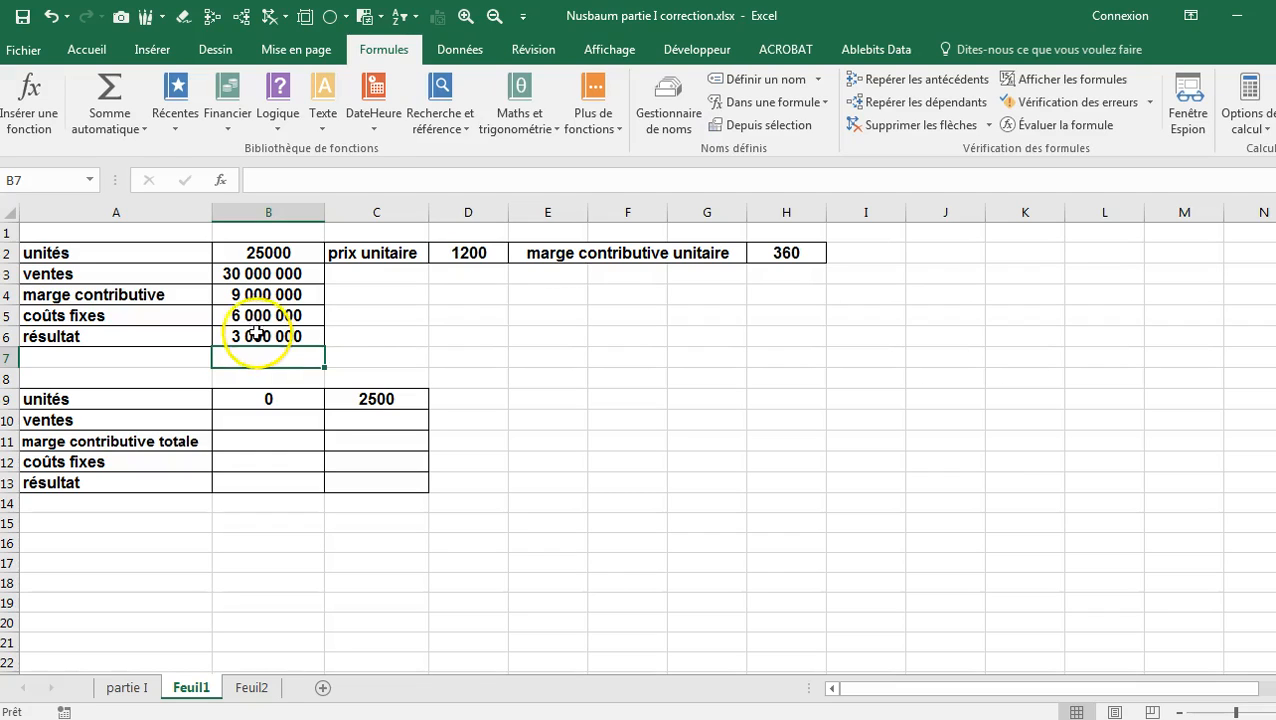
Run Goal Seek to bring résultat in B6 to 0 by changing unités in B2, and discard the solution
{"action": "left_click", "coordinate": [257, 340]}
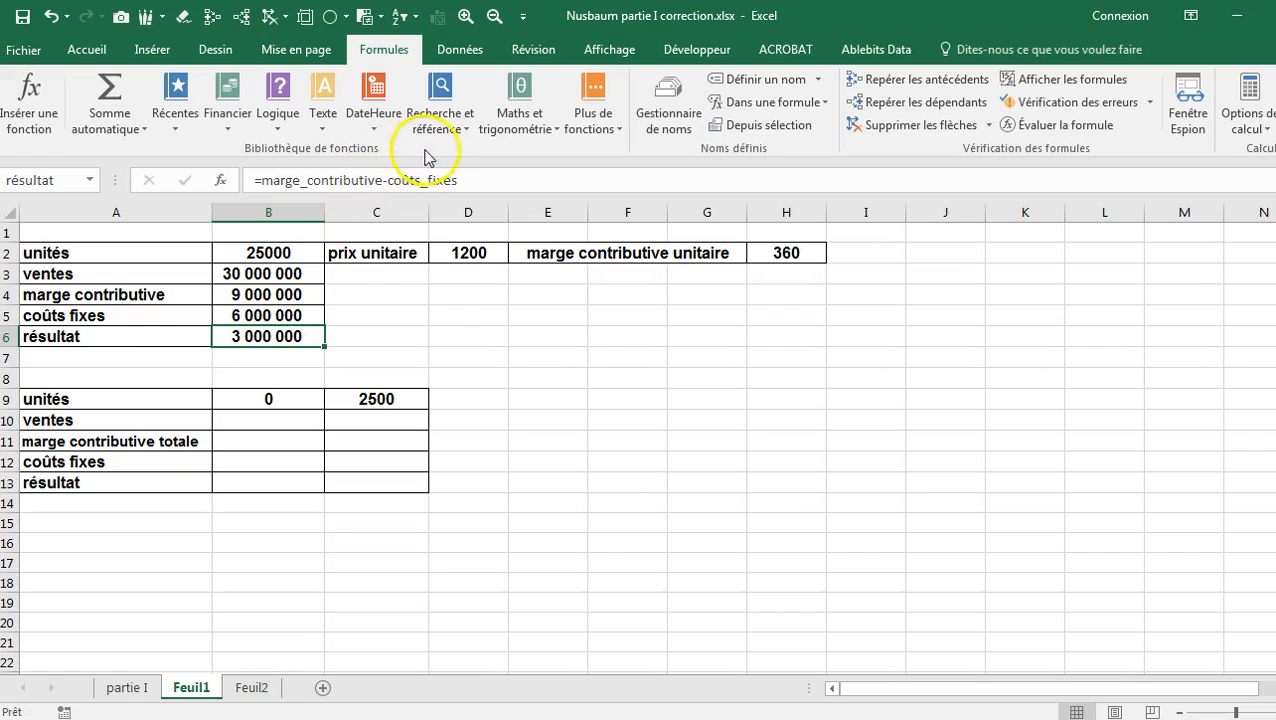
{"action": "left_click", "coordinate": [455, 50]}
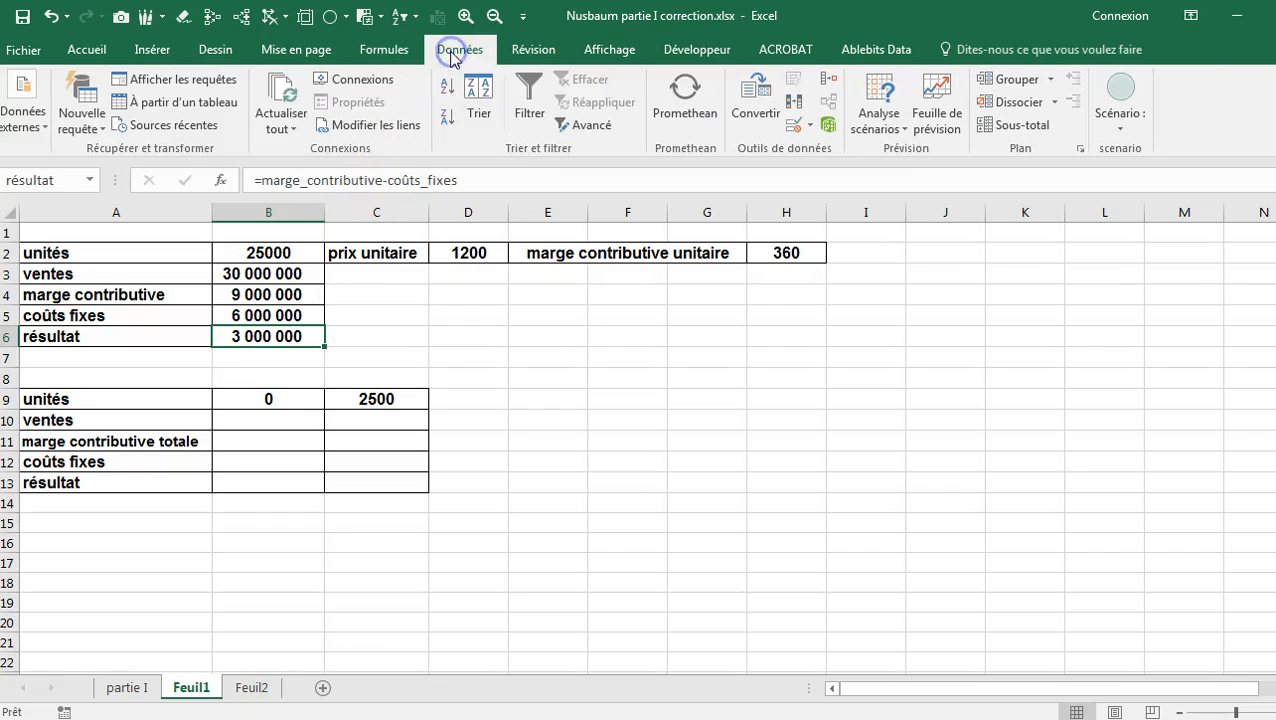
{"action": "left_click", "coordinate": [903, 130]}
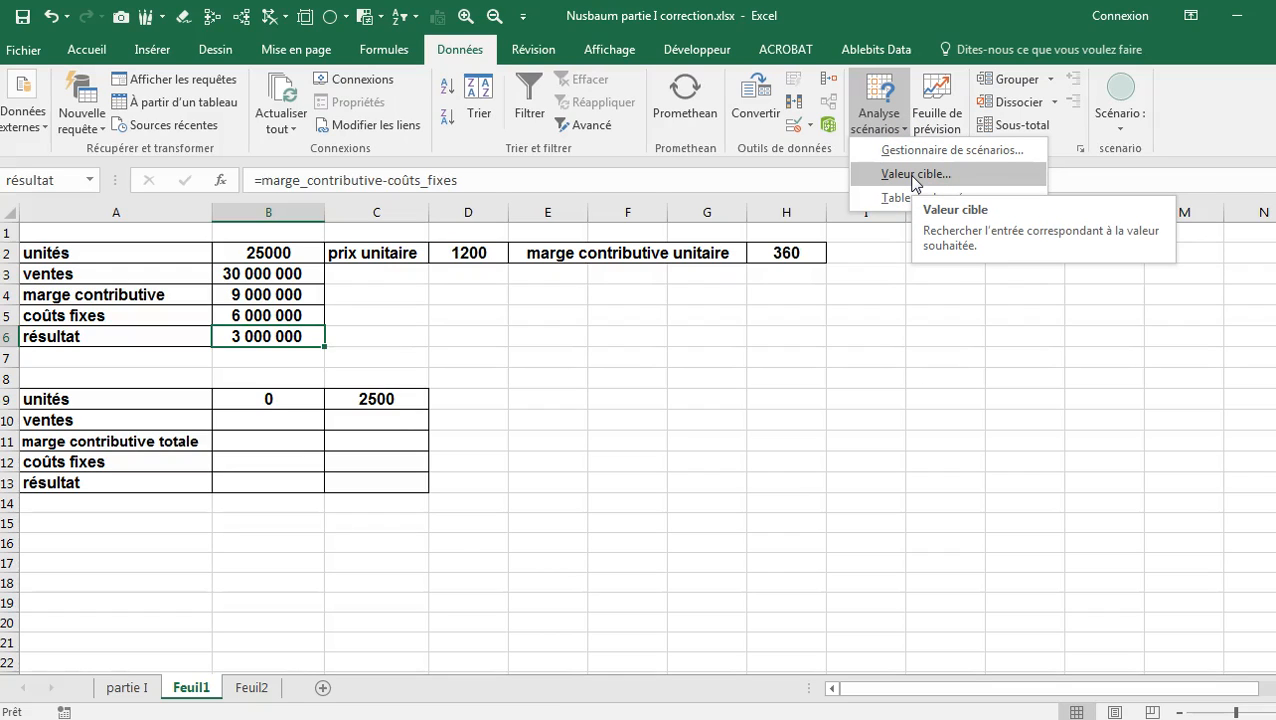
{"action": "left_click", "coordinate": [914, 174]}
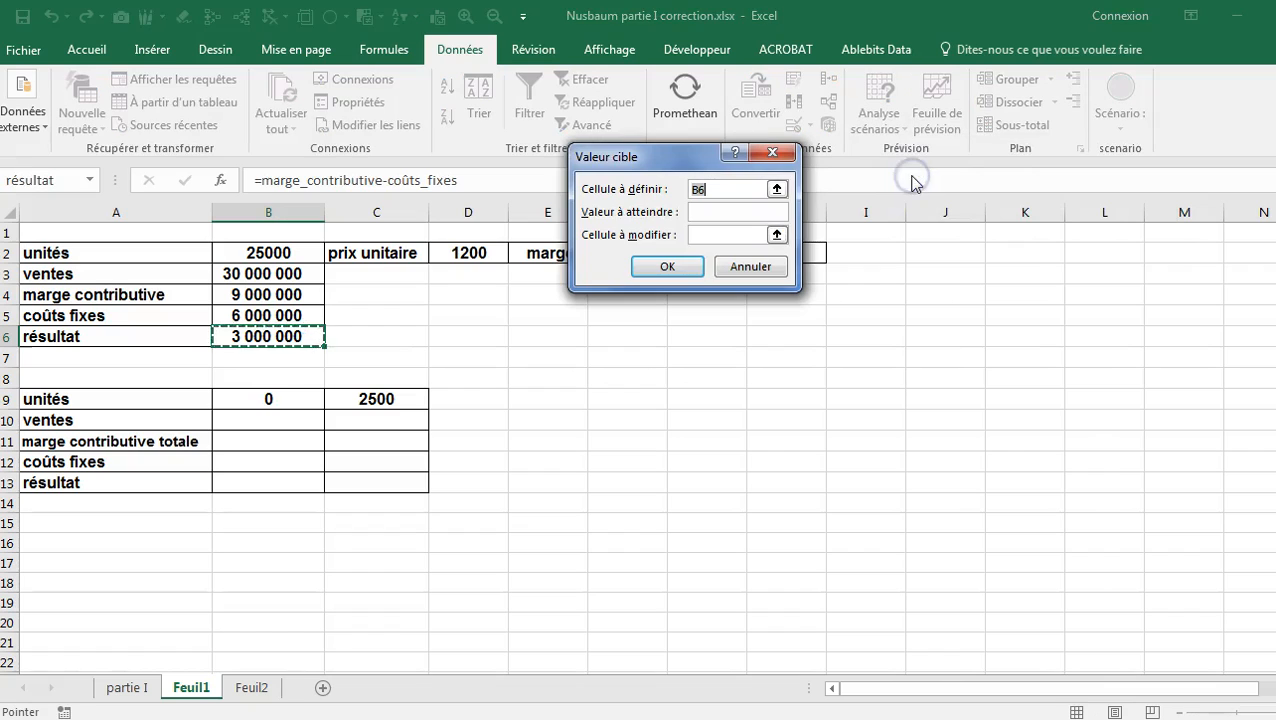
{"action": "left_click", "coordinate": [718, 212]}
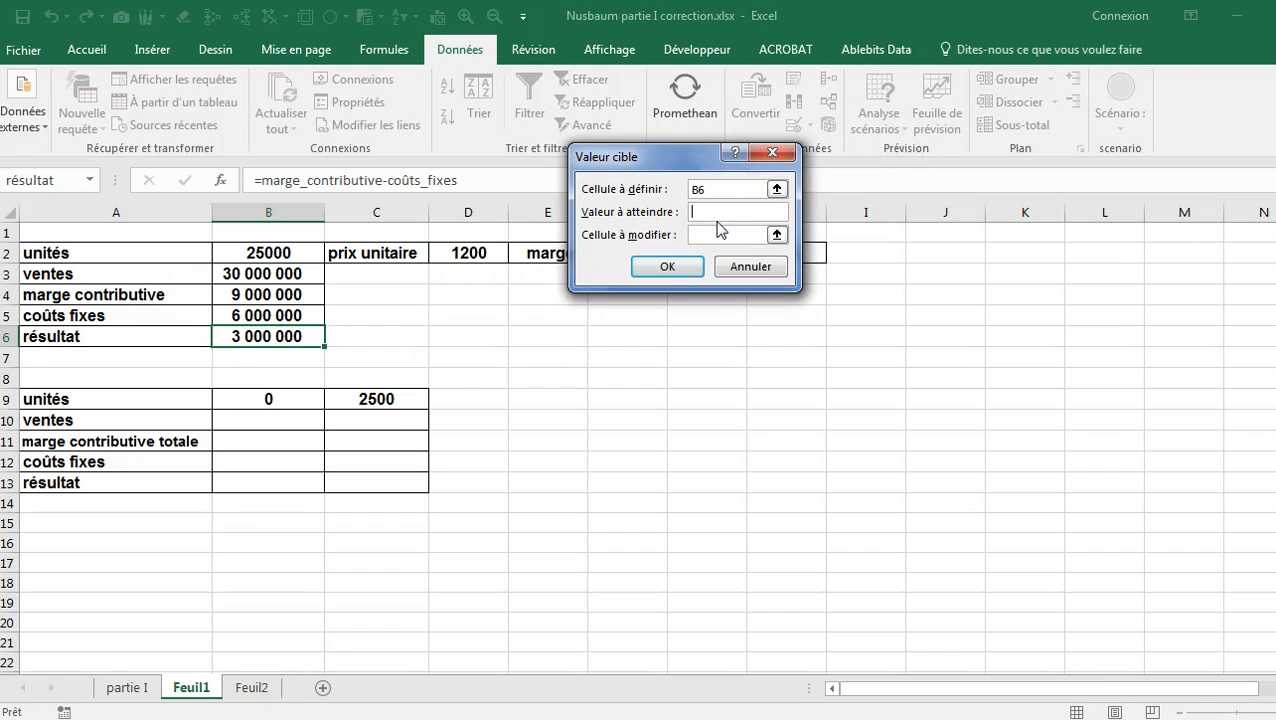
{"action": "left_click", "coordinate": [720, 234]}
{"action": "left_click", "coordinate": [242, 251]}
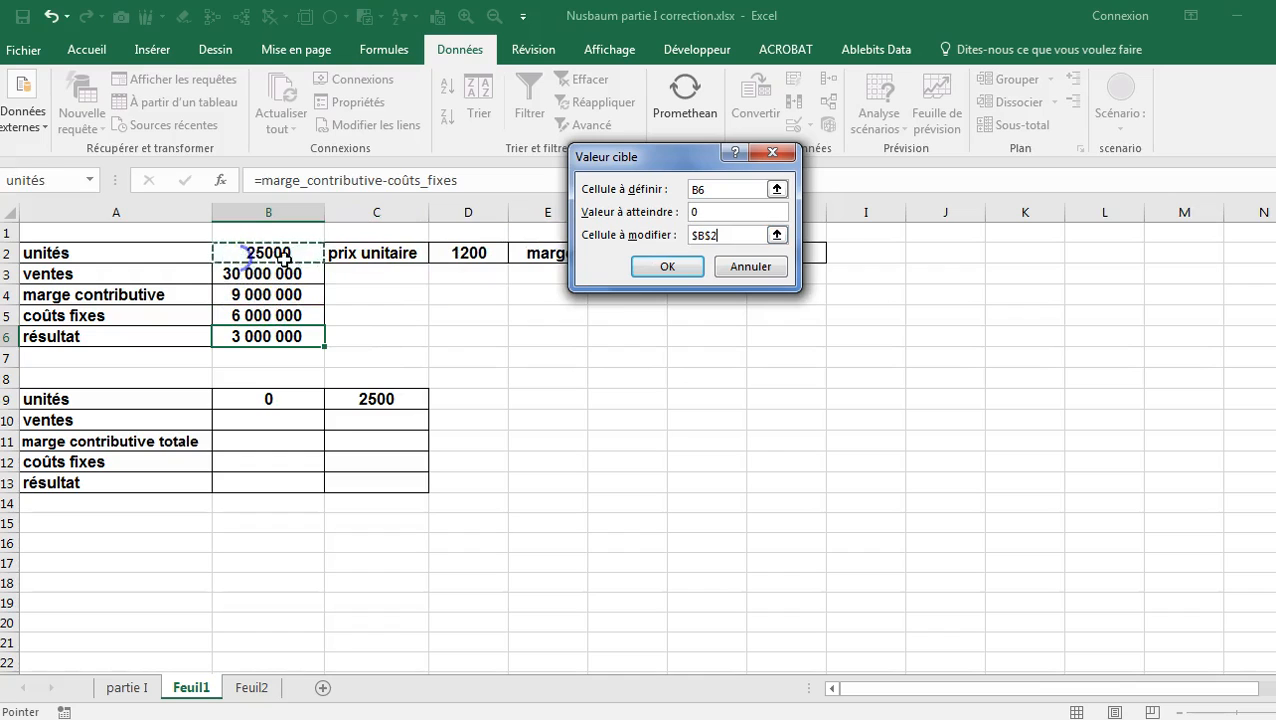
{"action": "left_click", "coordinate": [665, 265]}
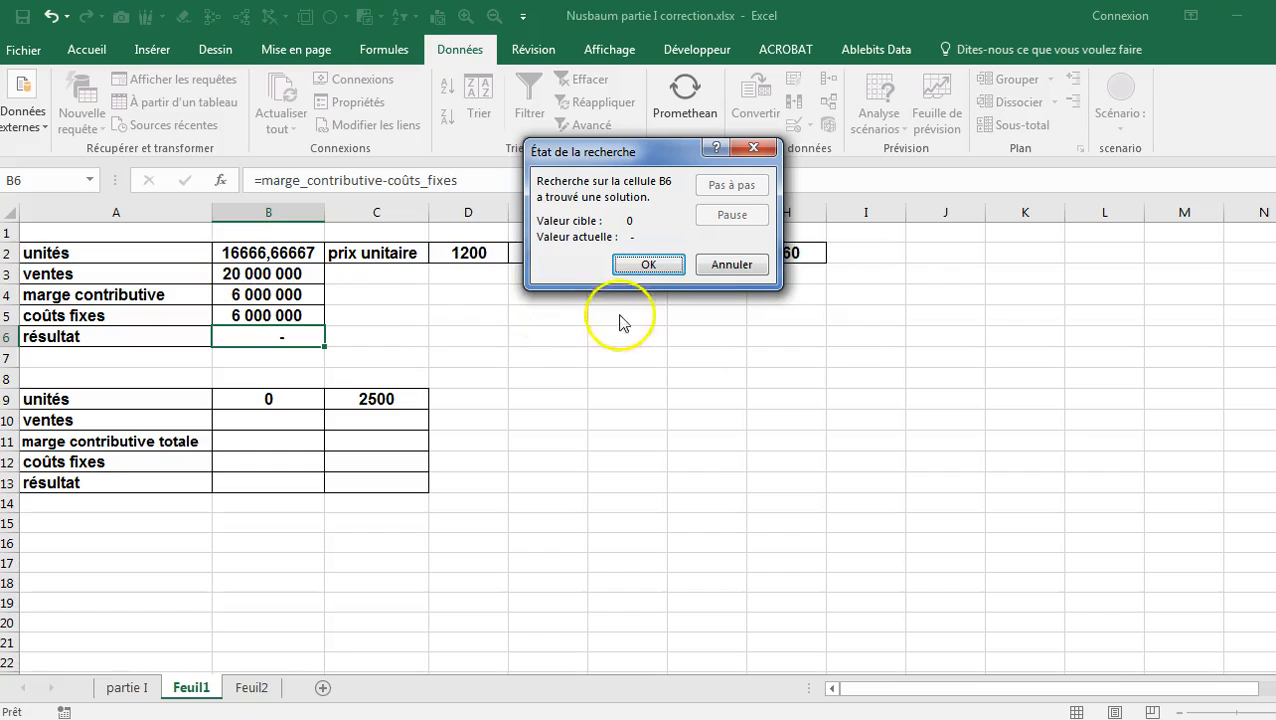
{"action": "left_click", "coordinate": [733, 265]}
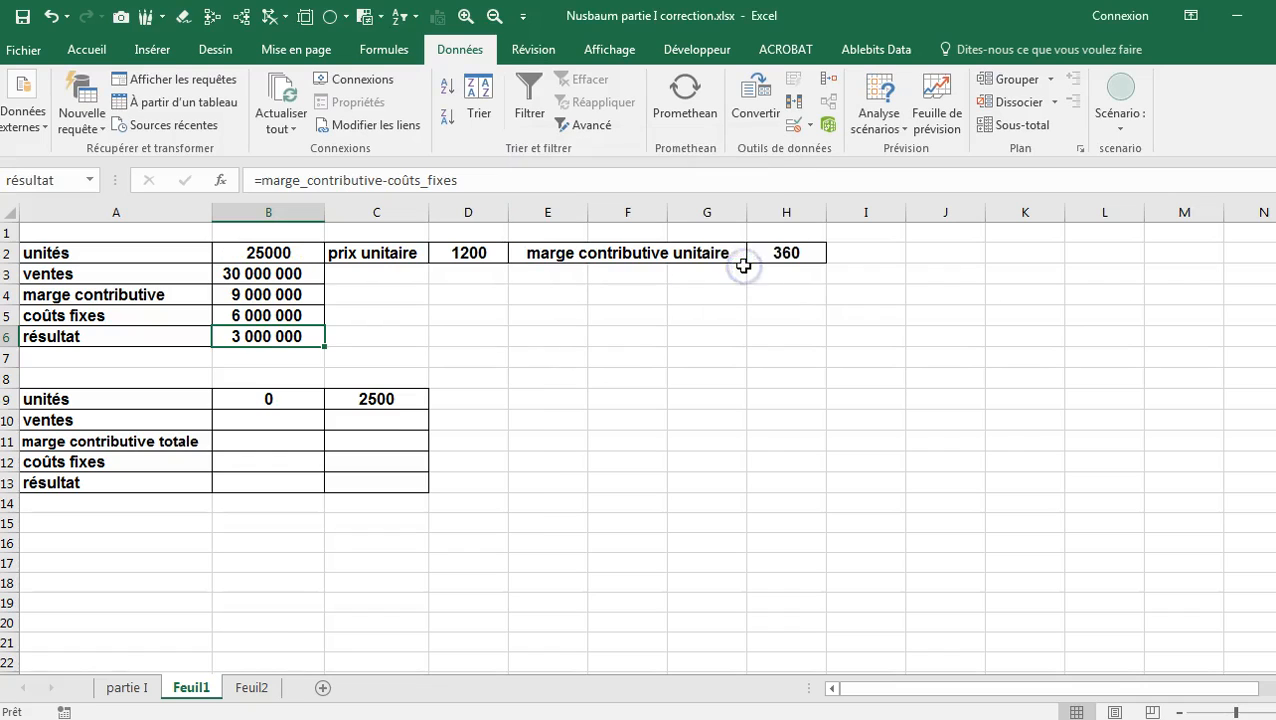
Calculate ventes in B10 with the formula =B9*prix_unitaire
{"action": "left_click", "coordinate": [268, 423]}
{"action": "type", "text": "="}
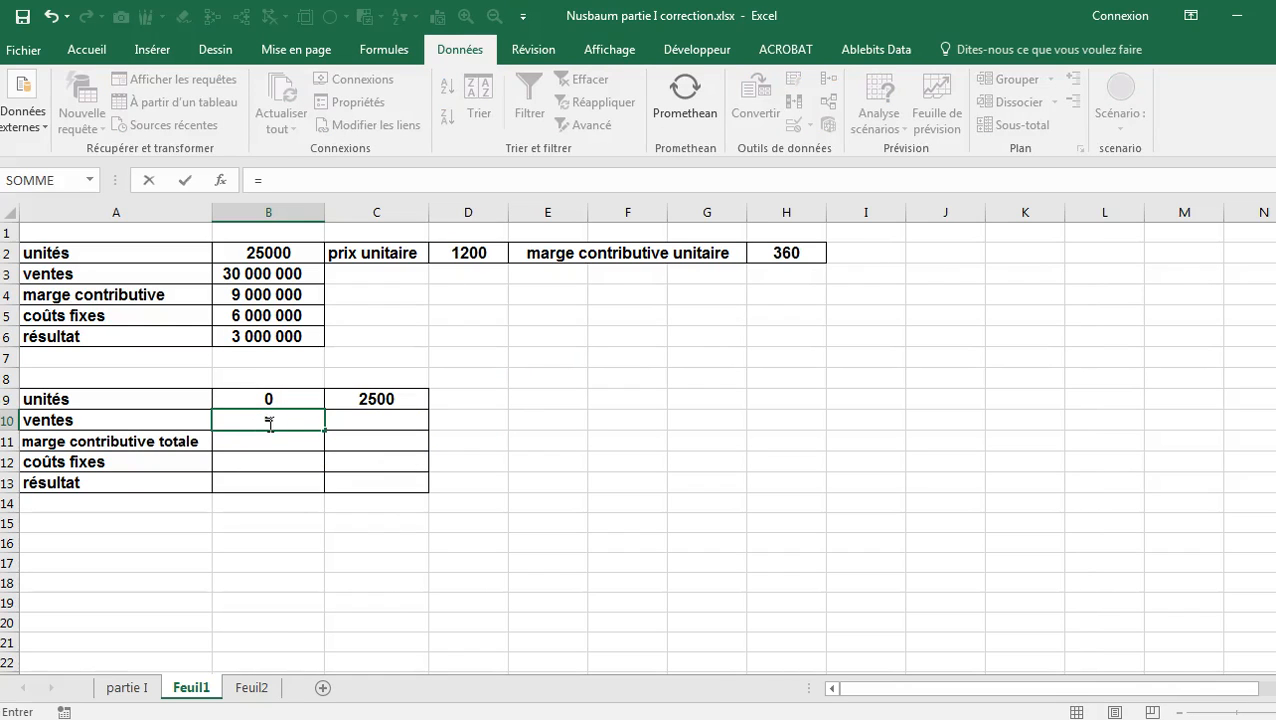
{"action": "left_click", "coordinate": [267, 402]}
{"action": "type", "text": "*"}
{"action": "left_click", "coordinate": [478, 253]}
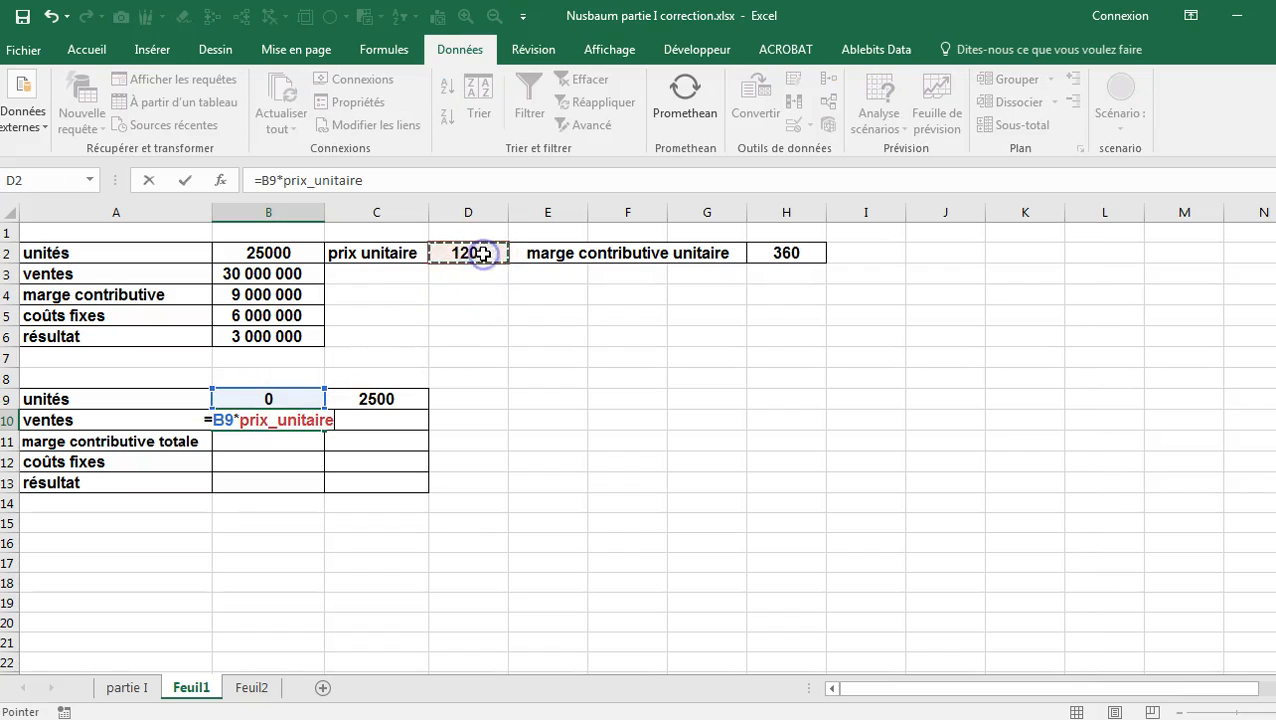
{"action": "key", "text": "Return"}
Calculate marge contributive totale in B11 with the formula =B9*H2
{"action": "left_click", "coordinate": [276, 444]}
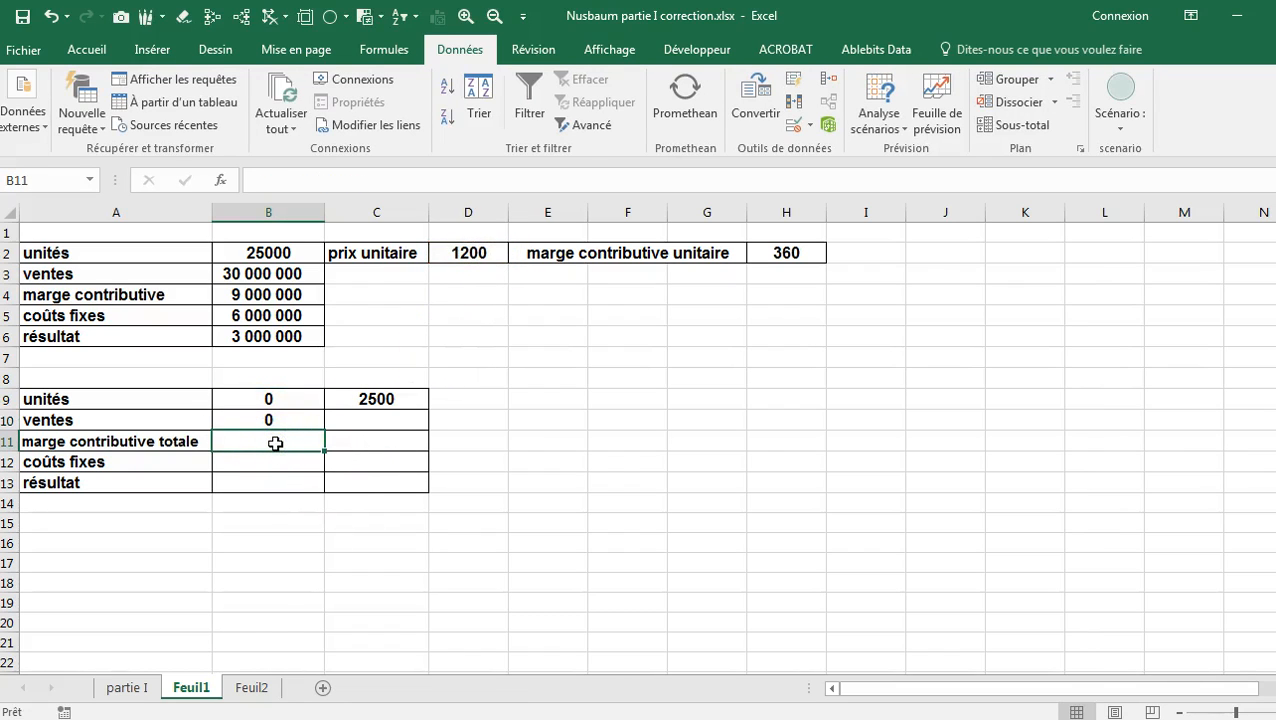
{"action": "type", "text": "="}
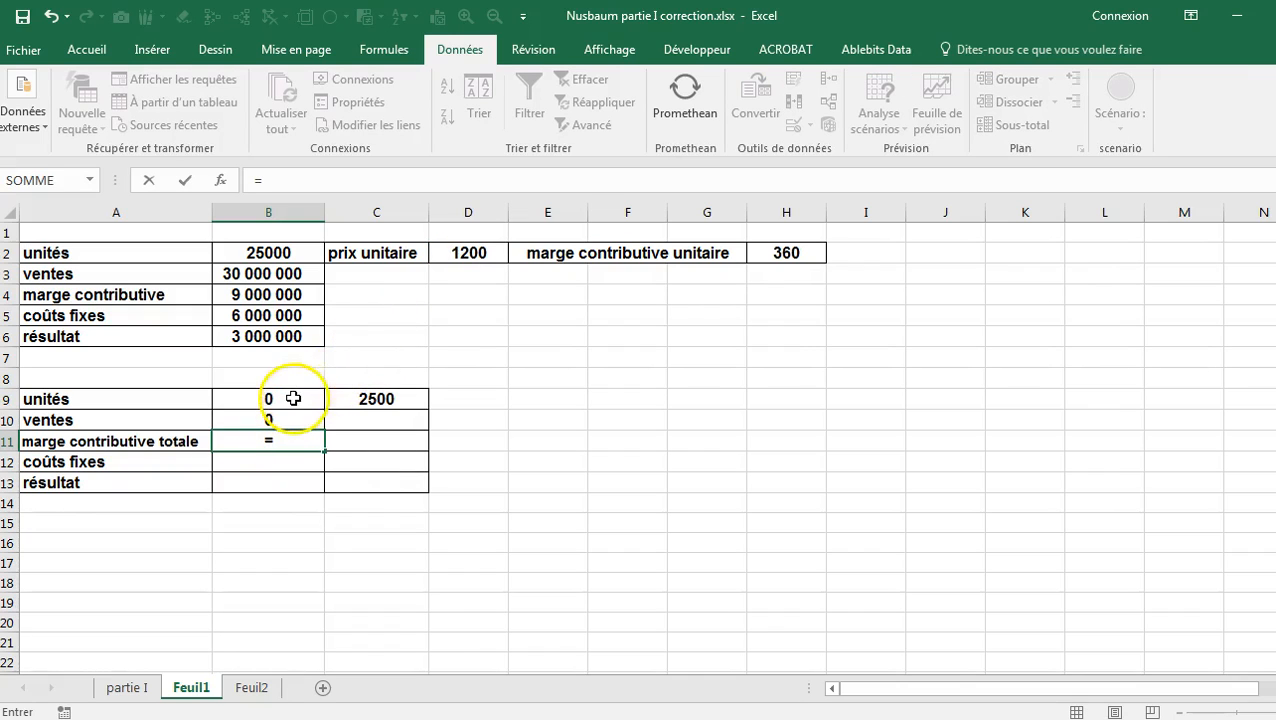
{"action": "left_click", "coordinate": [293, 398]}
{"action": "type", "text": "*"}
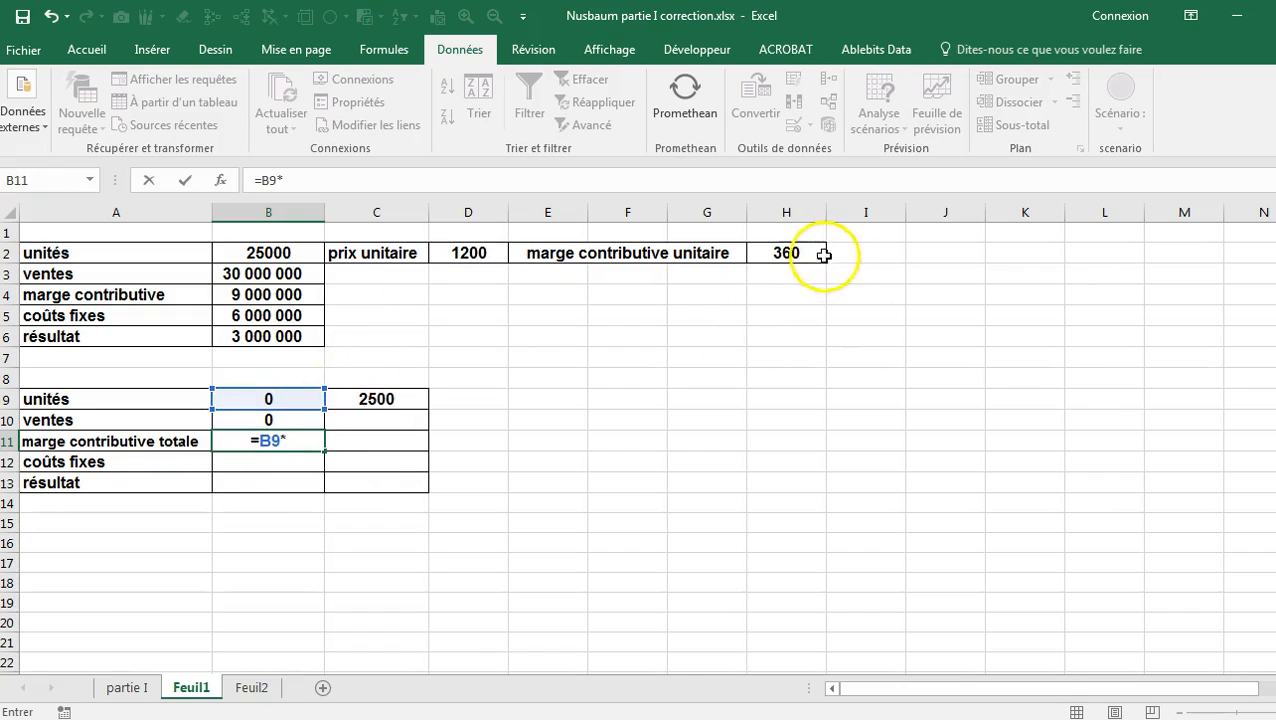
{"action": "left_click", "coordinate": [782, 253]}
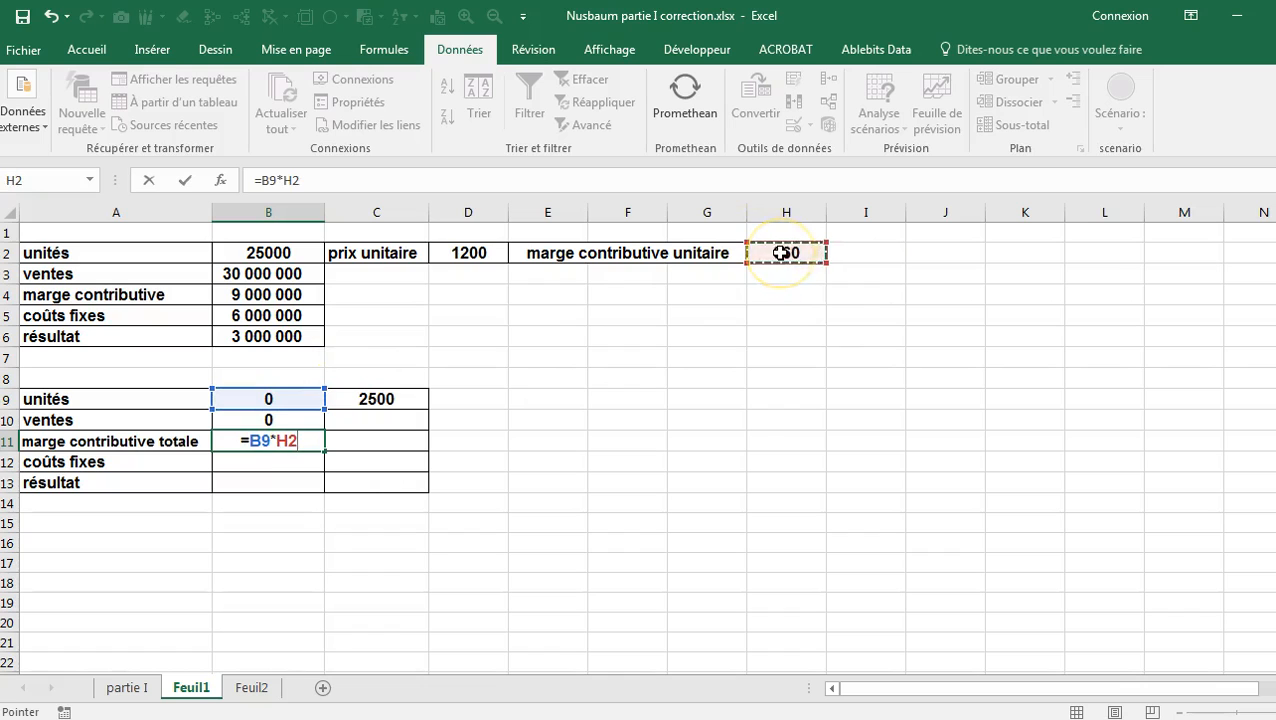
{"action": "key", "text": "Return"}
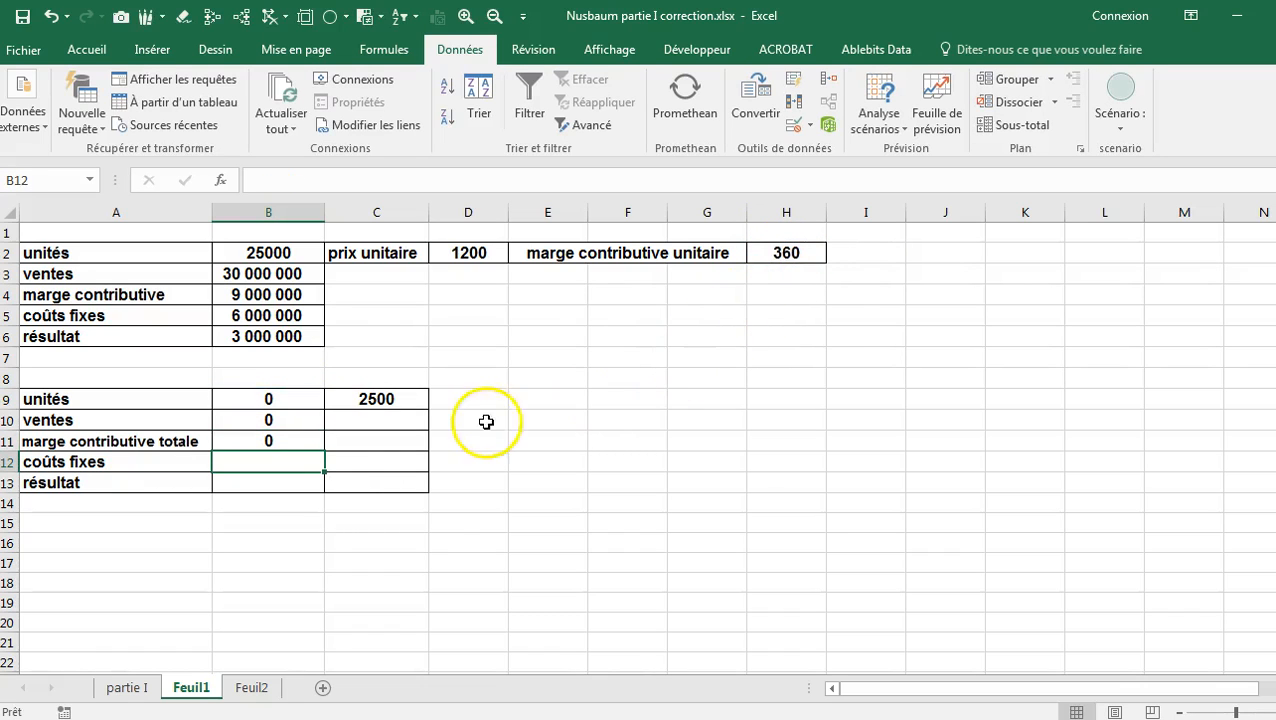
Link coûts fixes in B12 to the fixed costs above with the formula =coûts_fixes
{"action": "left_click", "coordinate": [295, 467]}
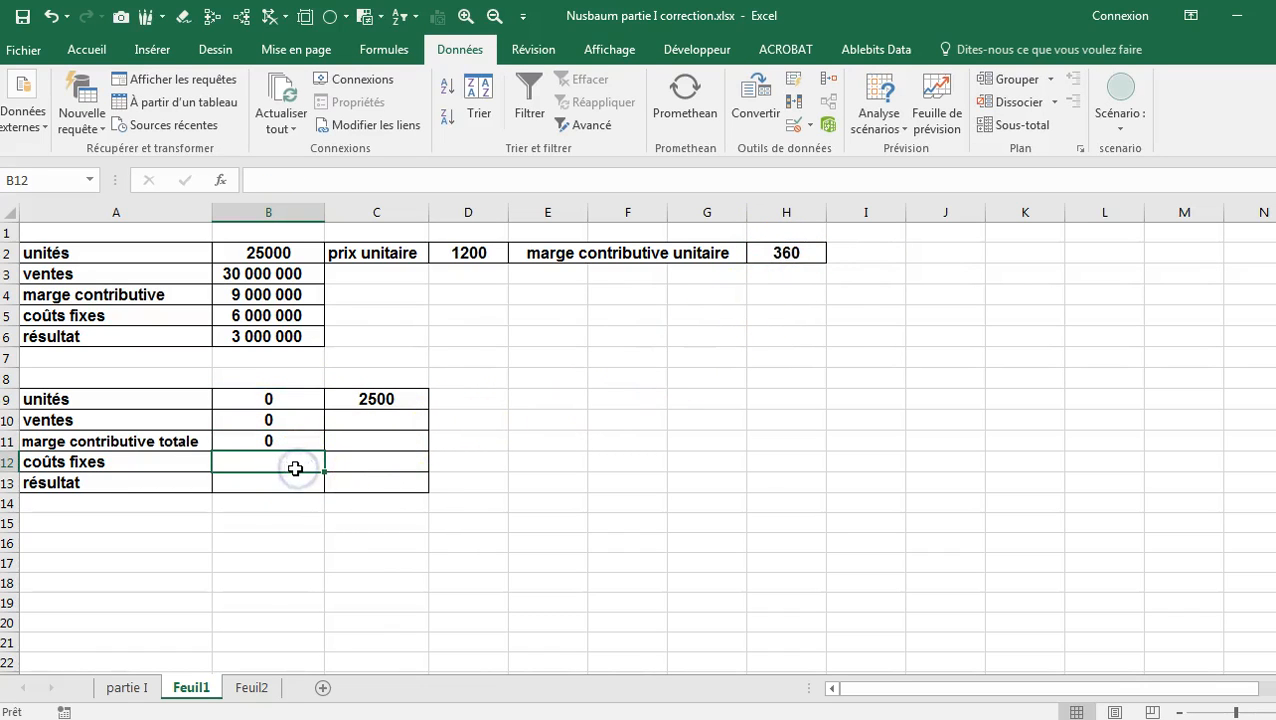
{"action": "type", "text": "="}
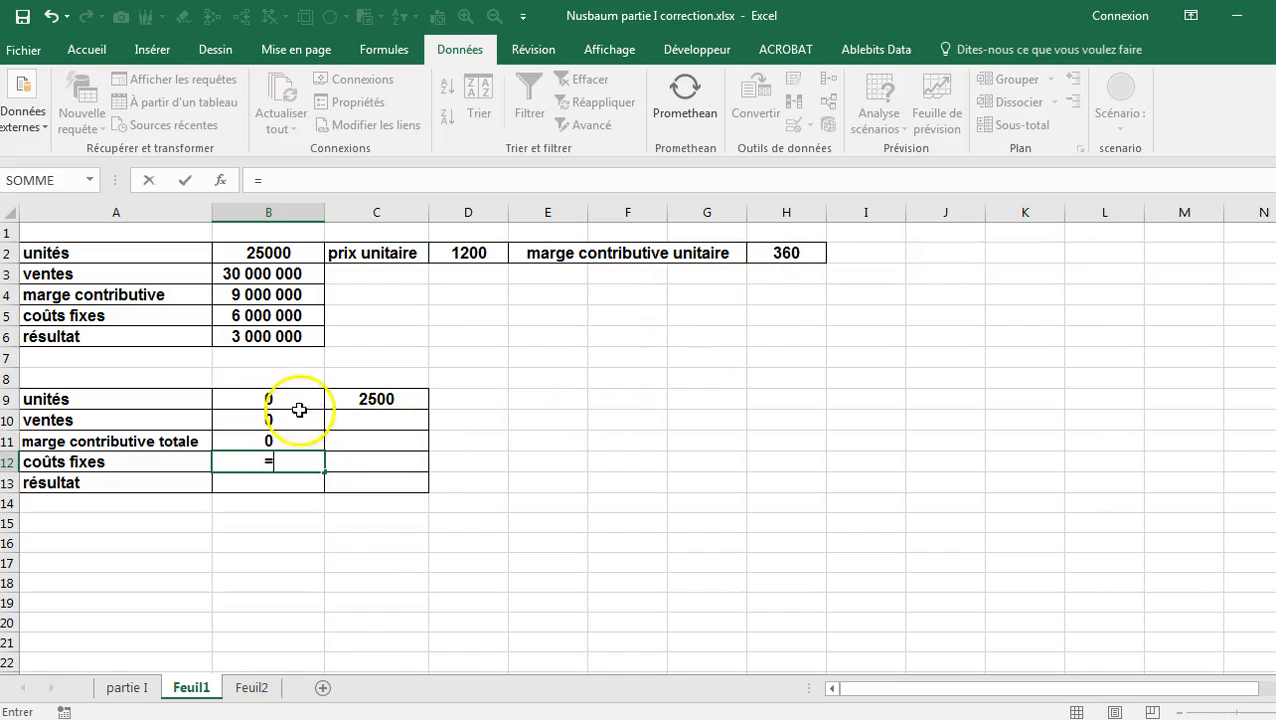
{"action": "left_click", "coordinate": [281, 314]}
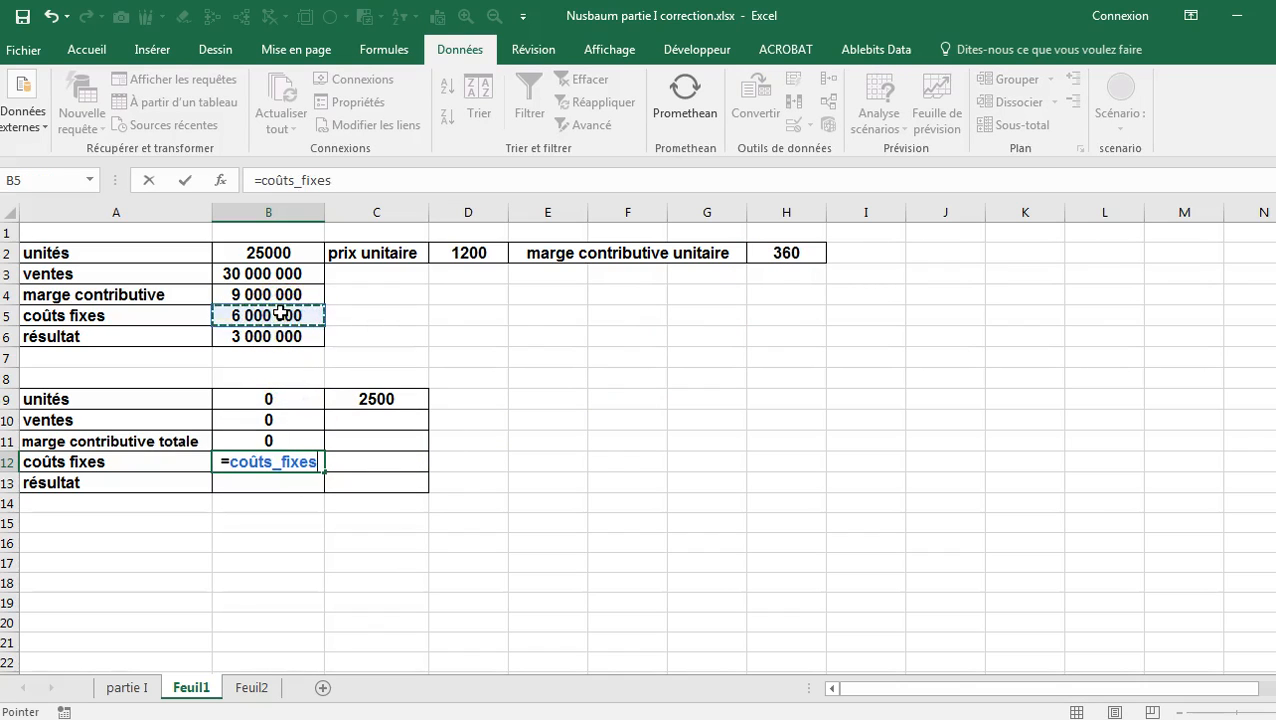
{"action": "key", "text": "Return"}
Calculate résultat in B13 with the formula =B11-B12 and fill the formulas of B10:B13 into column C
{"action": "left_click", "coordinate": [286, 484]}
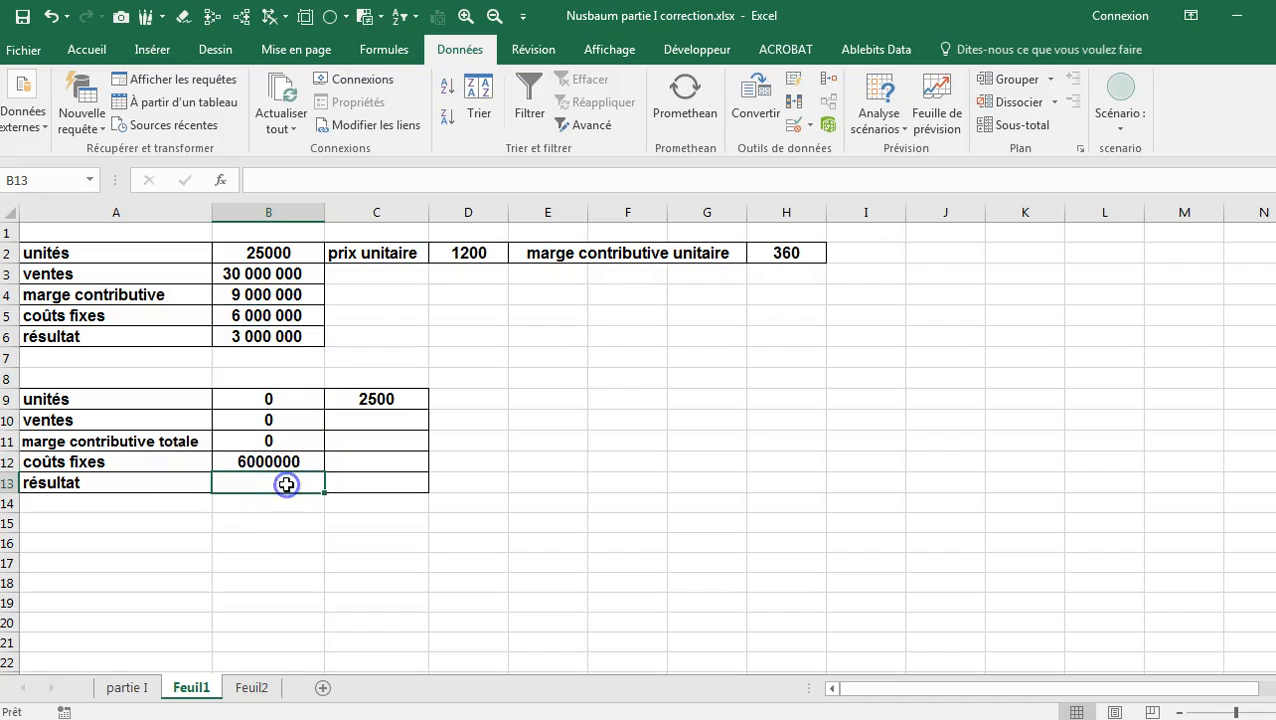
{"action": "type", "text": "="}
{"action": "left_click", "coordinate": [292, 443]}
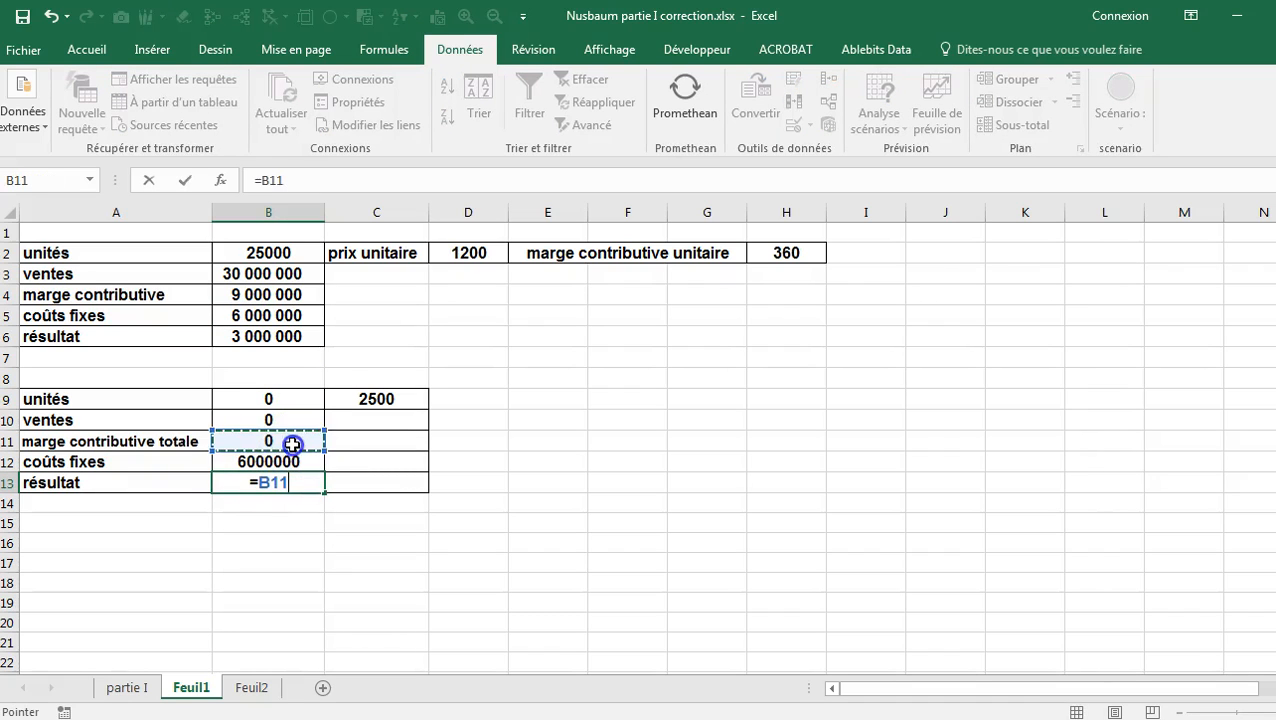
{"action": "type", "text": "-"}
{"action": "left_click", "coordinate": [293, 461]}
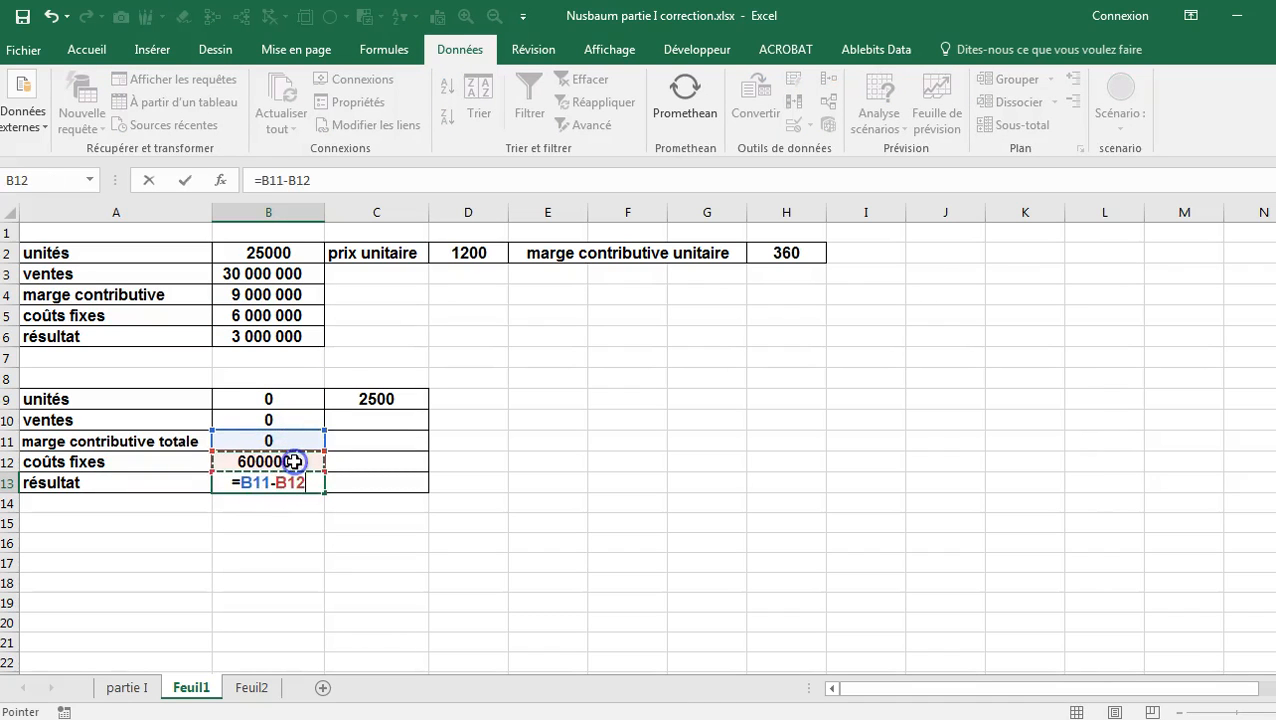
{"action": "key", "text": "Return"}
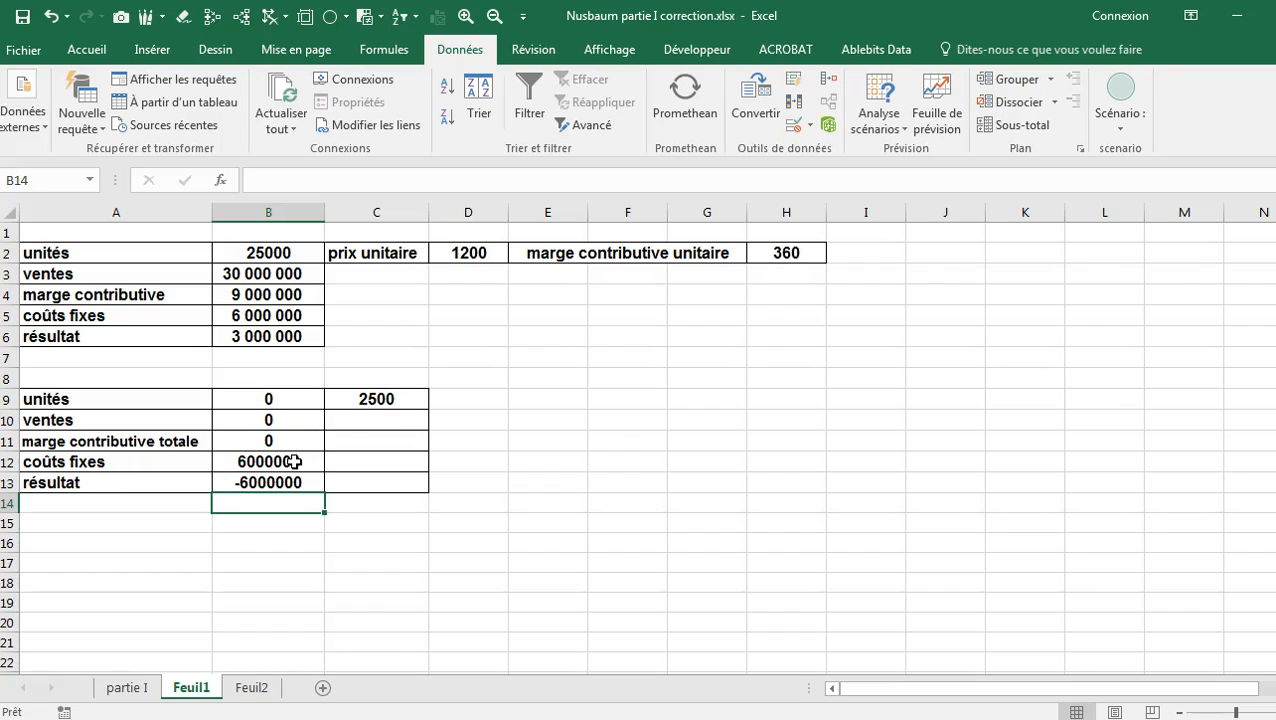
{"action": "left_click_drag", "start_coordinate": [293, 420], "coordinate": [391, 498]}
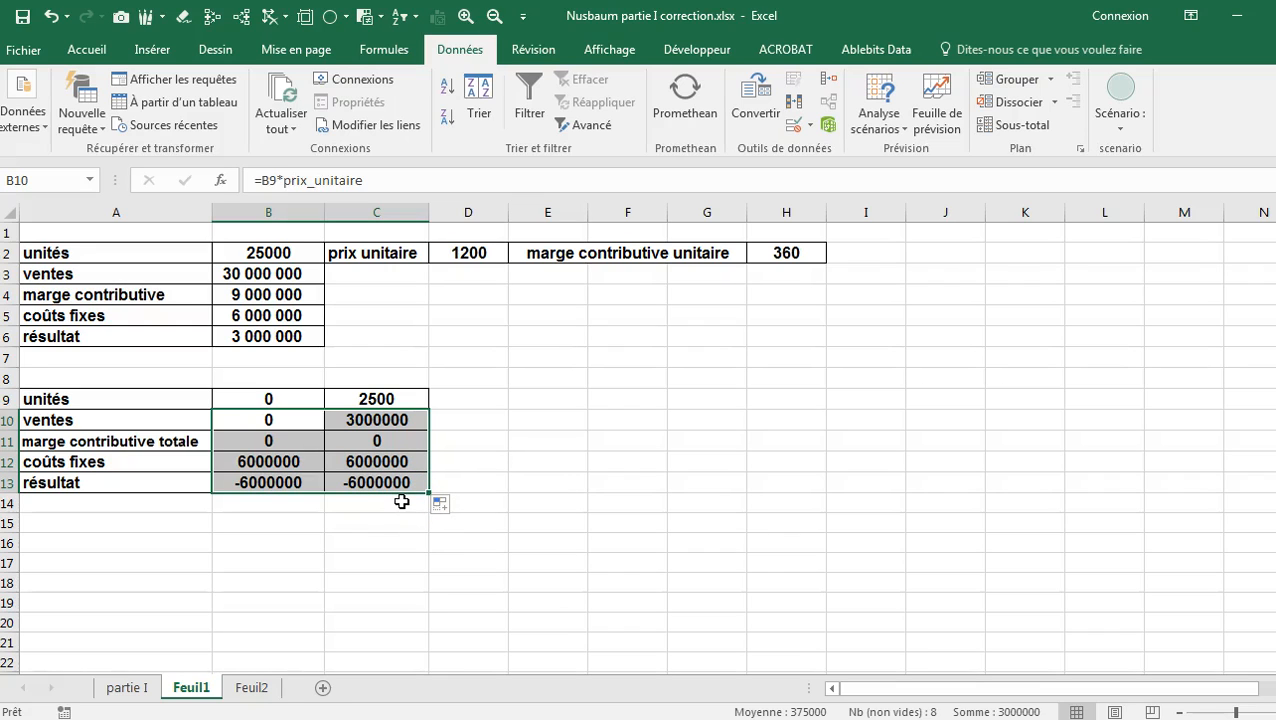
Make the H2 reference absolute in B11 so the formula reads =B9*$H$2, and copy it to C11
{"action": "left_click", "coordinate": [376, 442]}
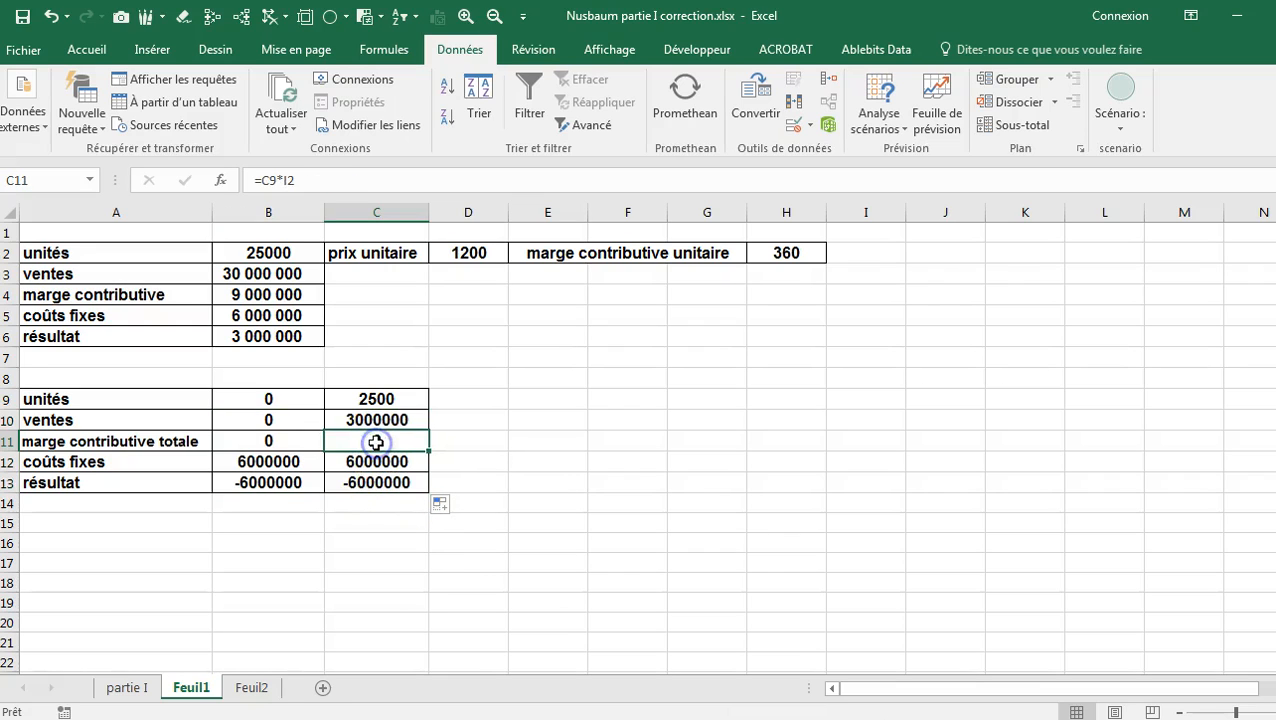
{"action": "left_click", "coordinate": [295, 441]}
{"action": "left_click", "coordinate": [297, 184]}
{"action": "double_click", "coordinate": [291, 180]}
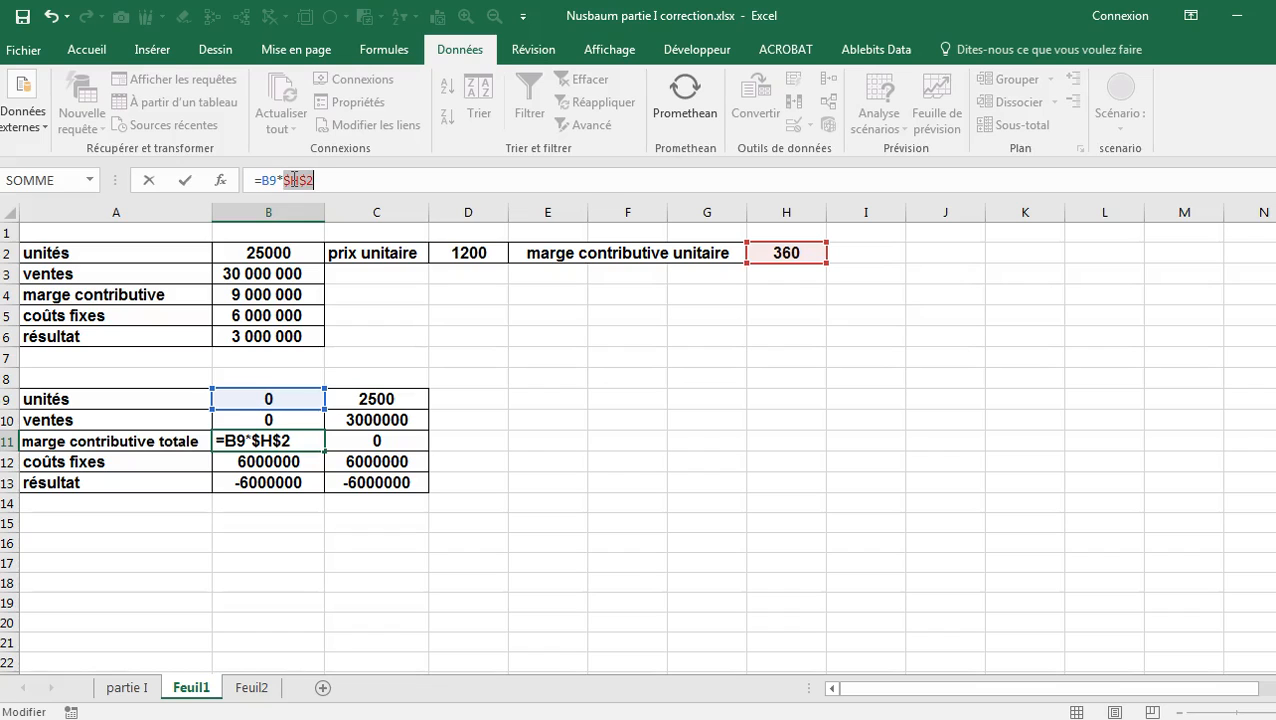
{"action": "key", "text": "Return"}
{"action": "left_click", "coordinate": [316, 441]}
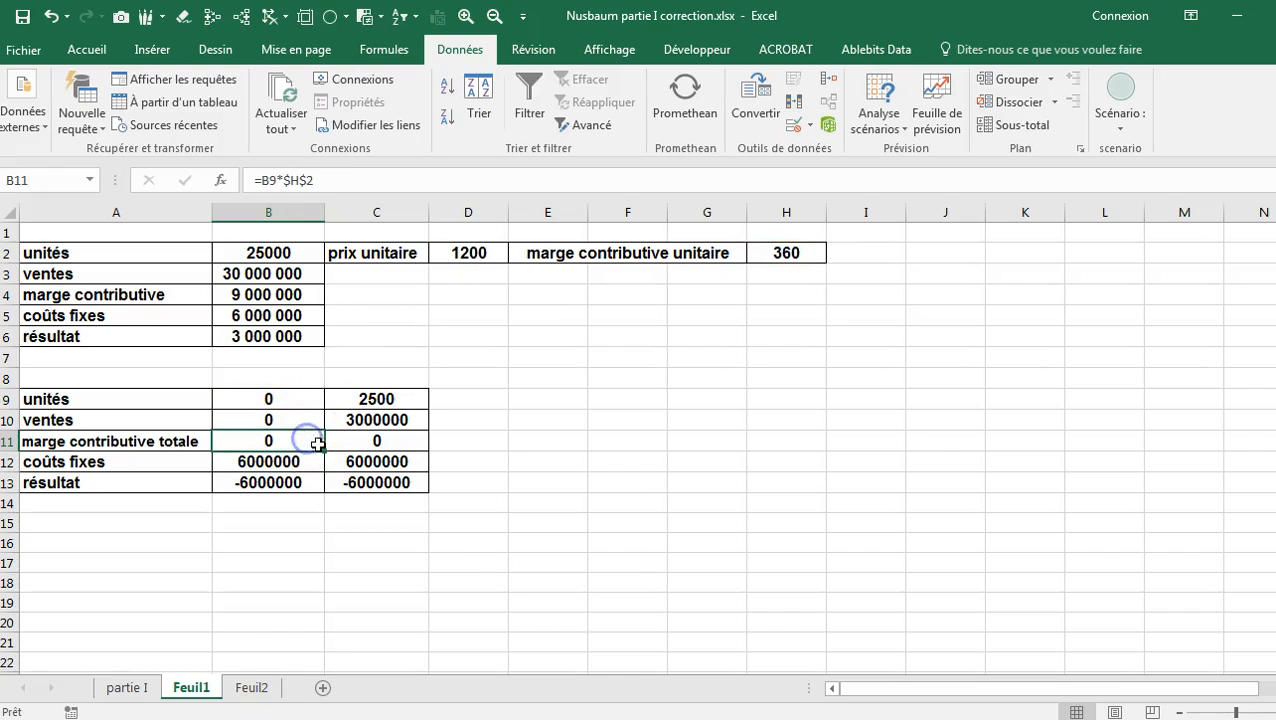
{"action": "left_click_drag", "start_coordinate": [325, 452], "coordinate": [396, 458]}
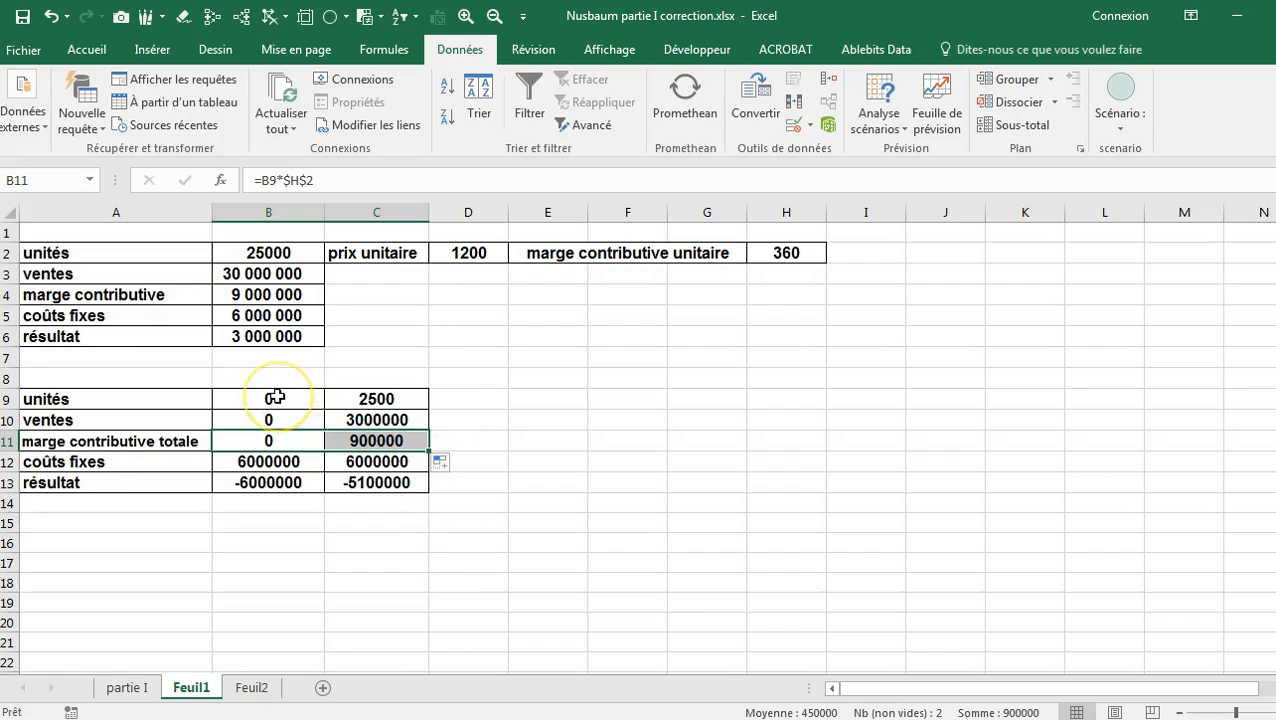
Extend the table from B9:C13 through column M and set the units in H9 to 16667
{"action": "left_click_drag", "start_coordinate": [275, 398], "coordinate": [374, 484]}
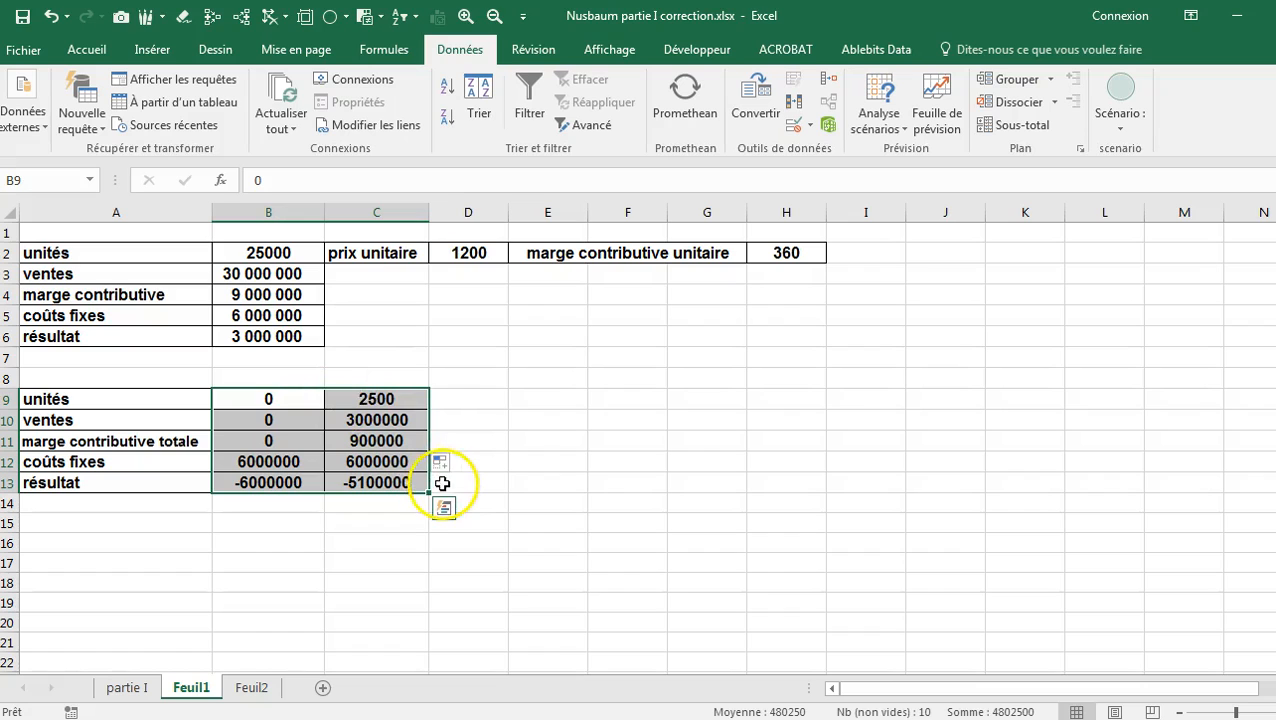
{"action": "left_click_drag", "start_coordinate": [427, 495], "coordinate": [1215, 556]}
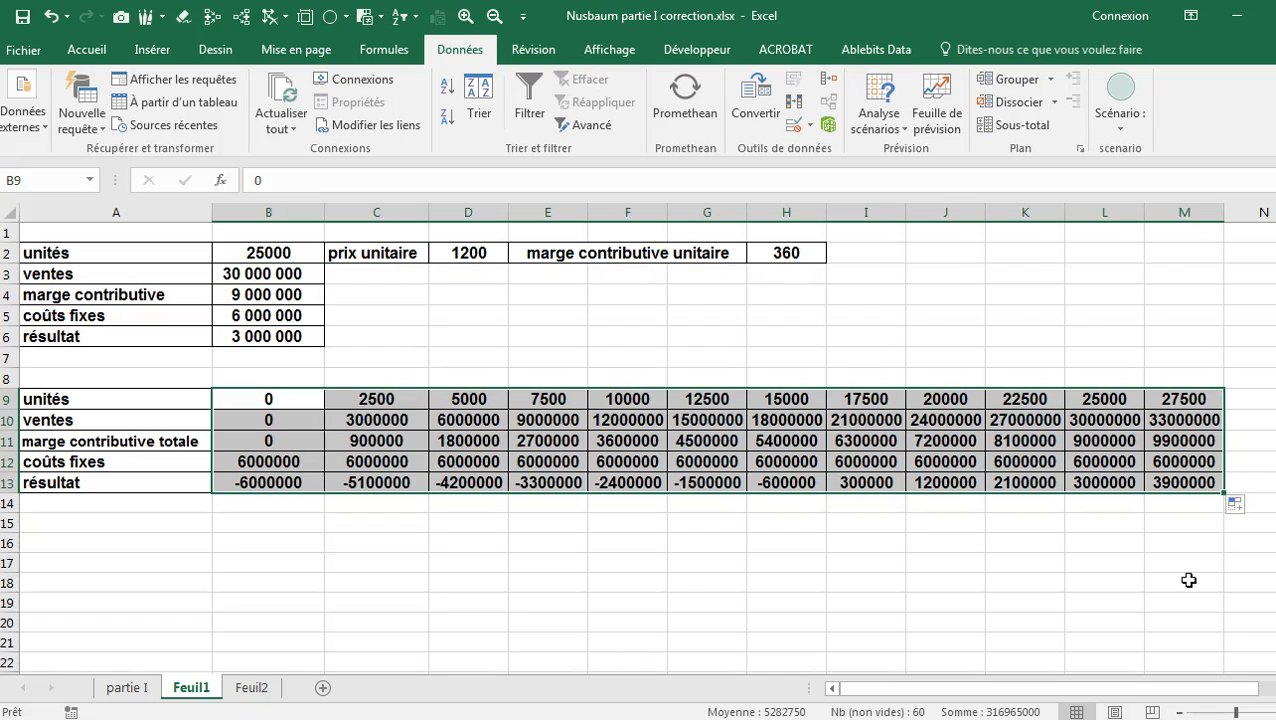
{"action": "left_click", "coordinate": [791, 397]}
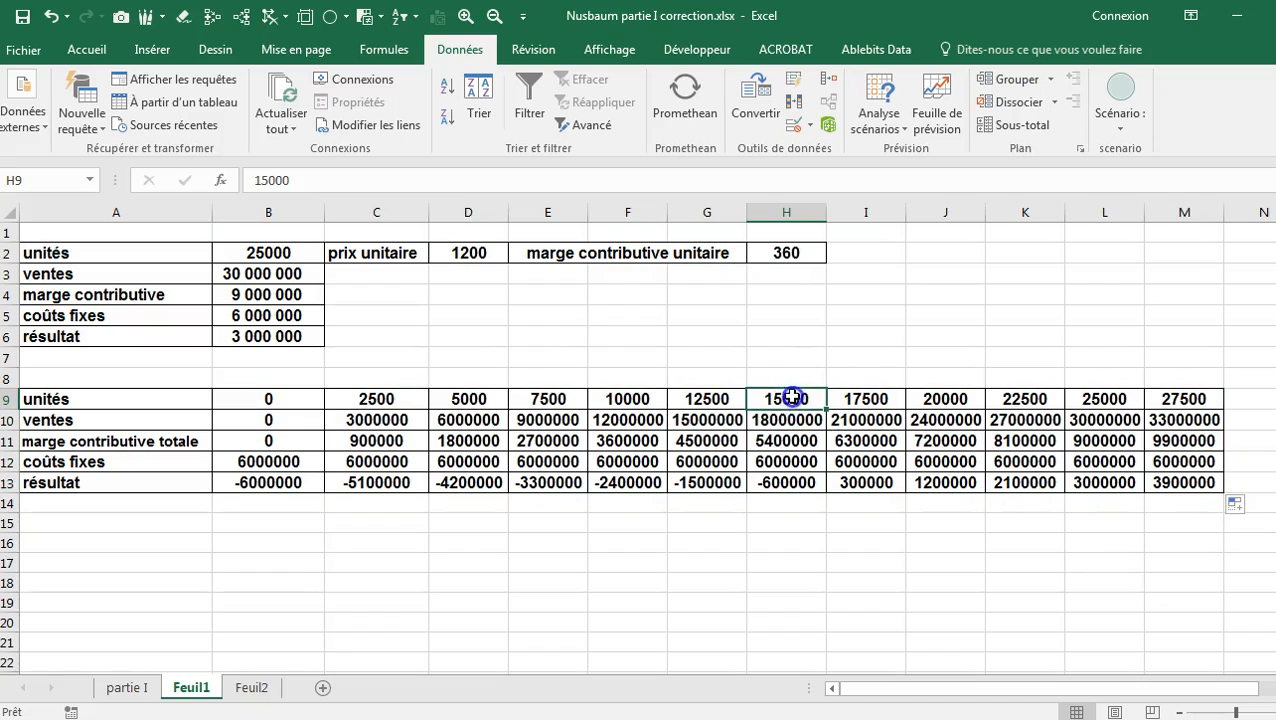
{"action": "type", "text": "16667"}
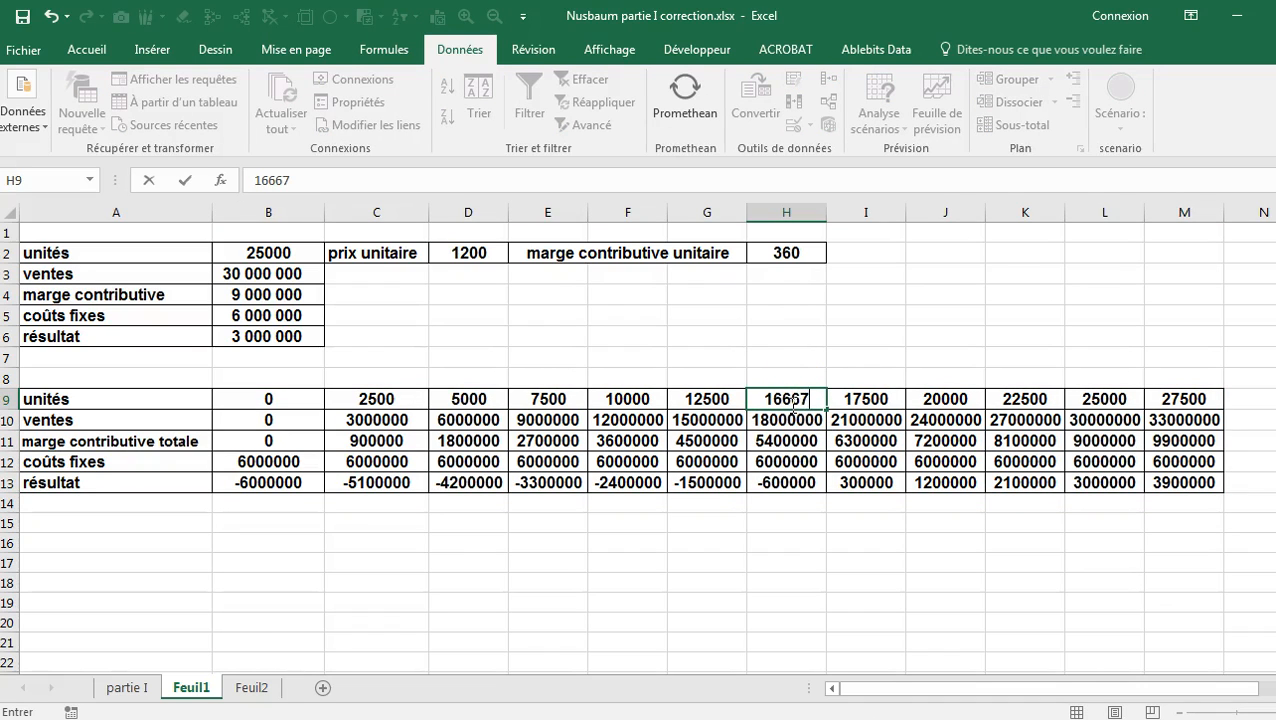
{"action": "key", "text": "Return"}
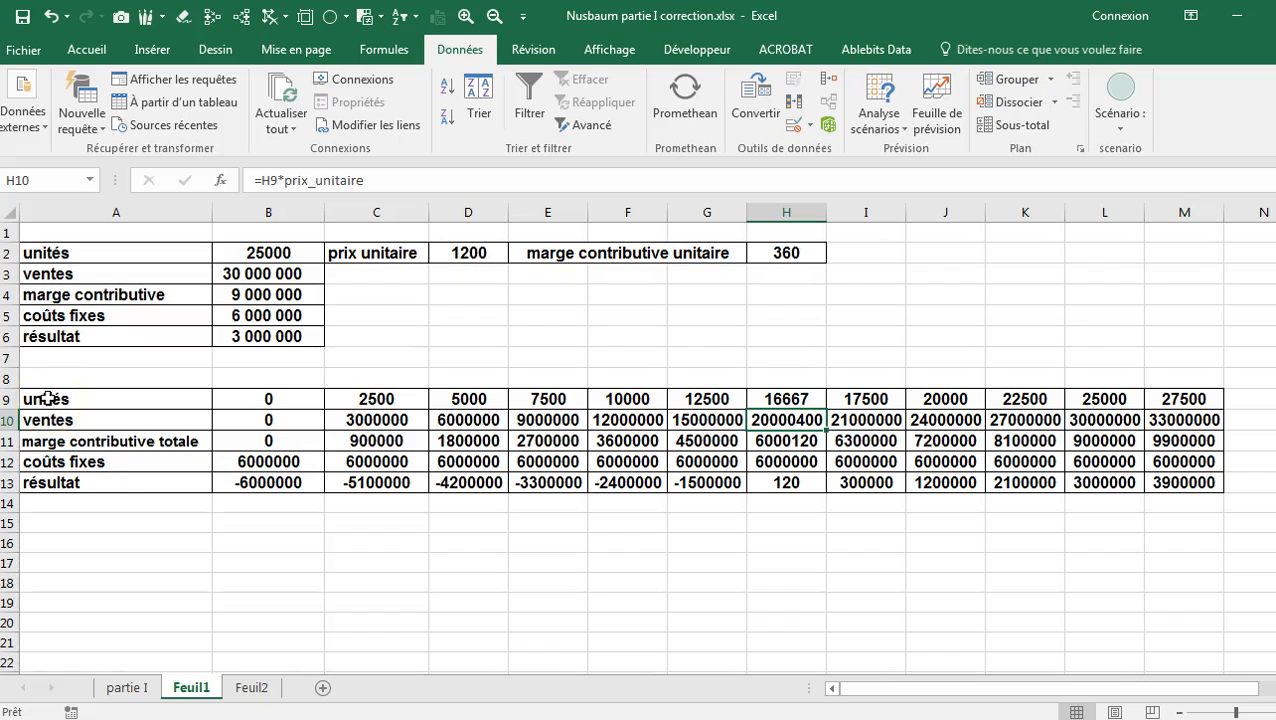
Insert a scatter chart with smooth lines and markers from the unités, marge contributive totale and coûts fixes rows, A to M
{"action": "left_click_drag", "start_coordinate": [47, 399], "coordinate": [1192, 400]}
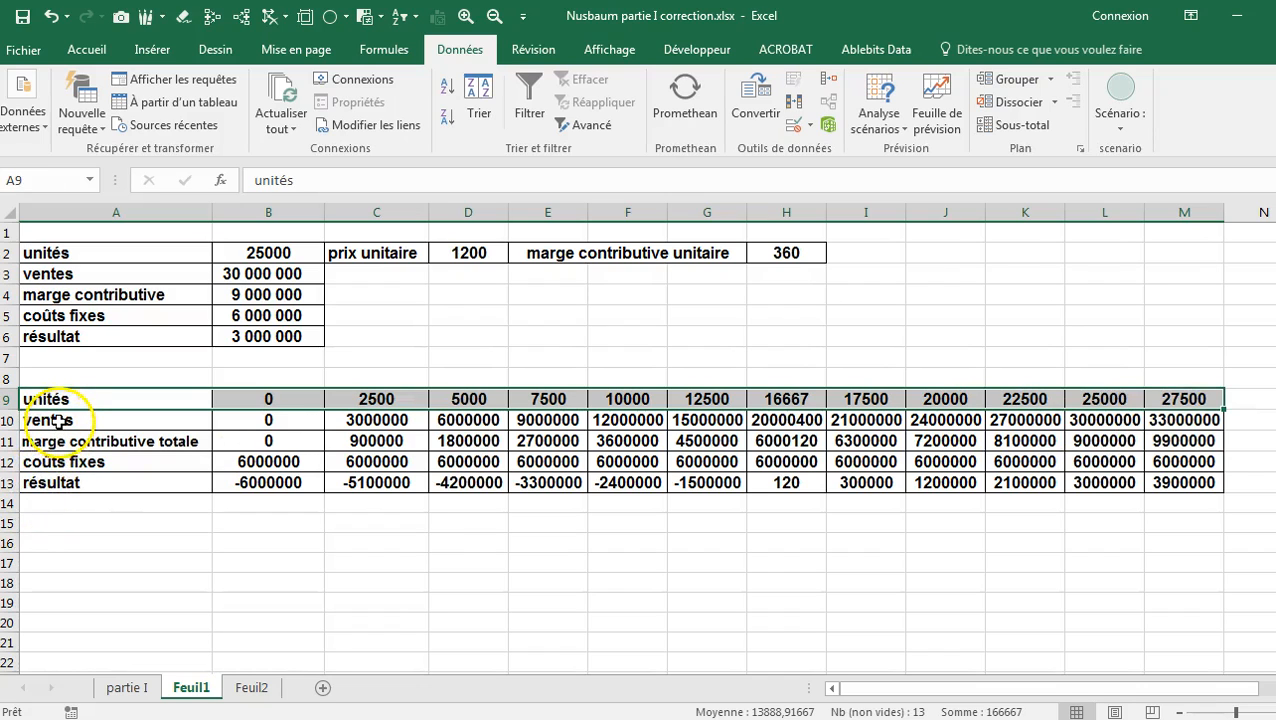
{"action": "left_click_drag", "start_coordinate": [53, 441], "coordinate": [1202, 464], "text": "ctrl"}
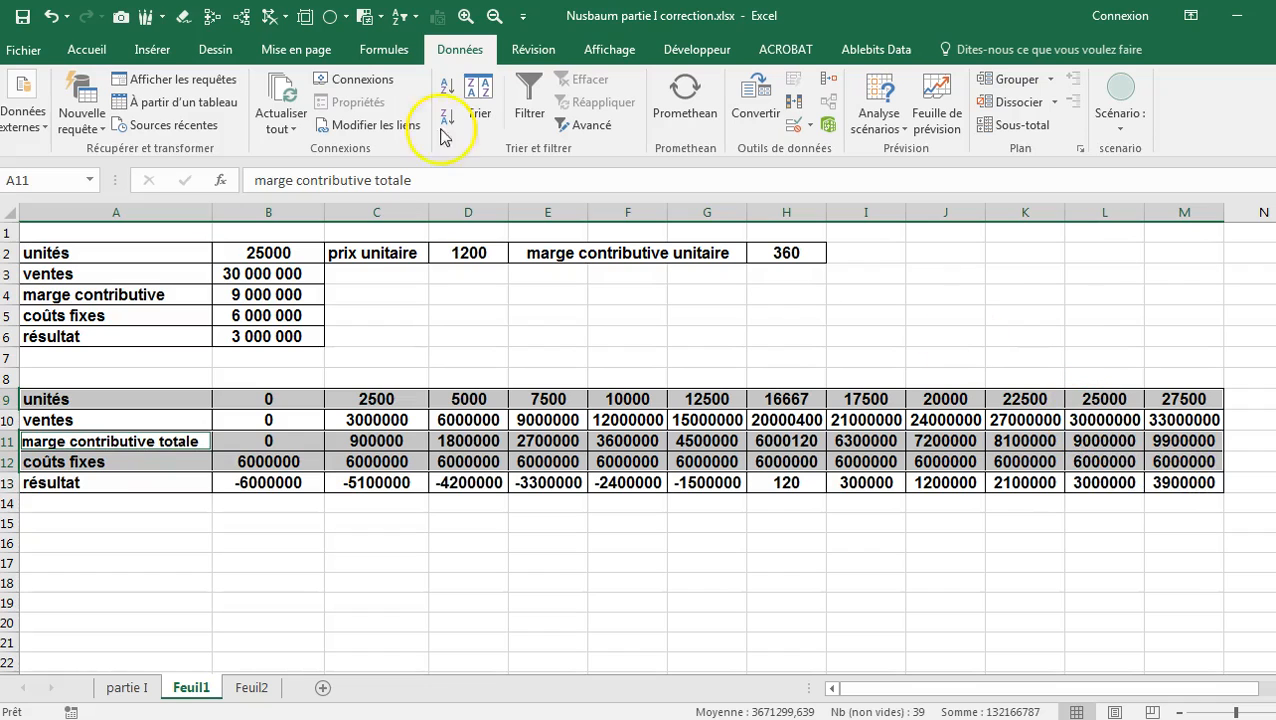
{"action": "left_click", "coordinate": [153, 50]}
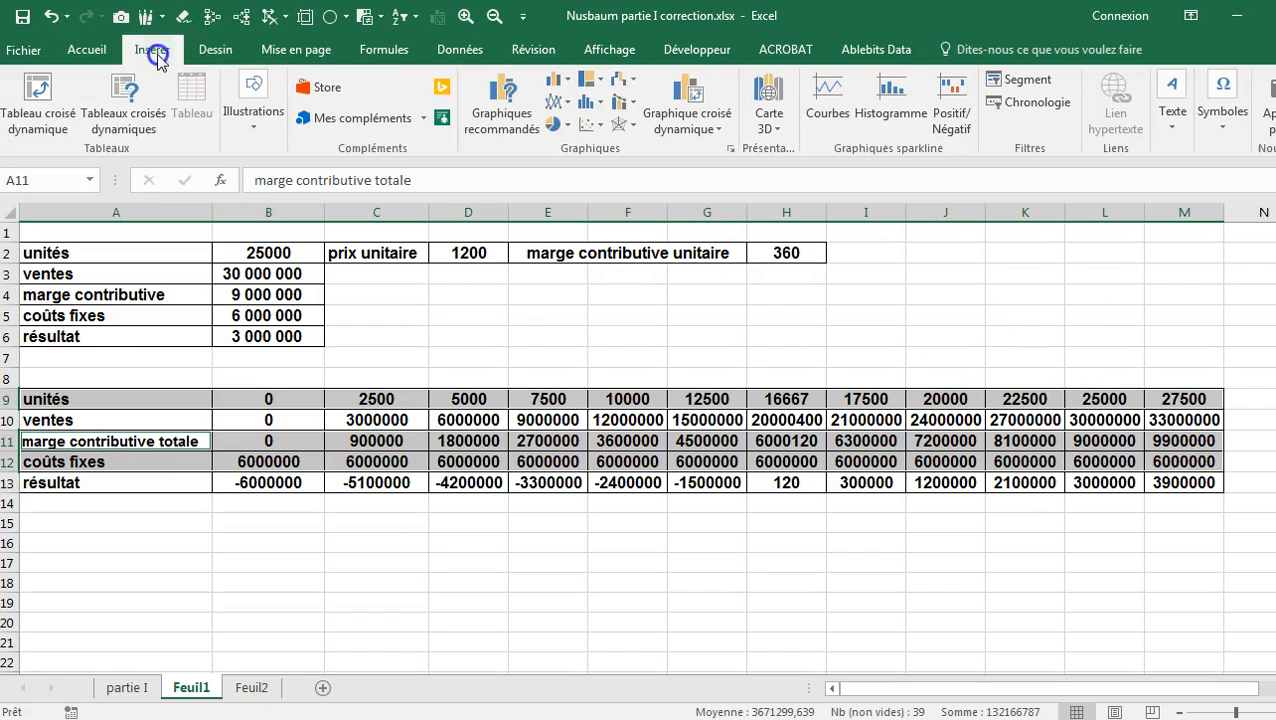
{"action": "left_click", "coordinate": [598, 128]}
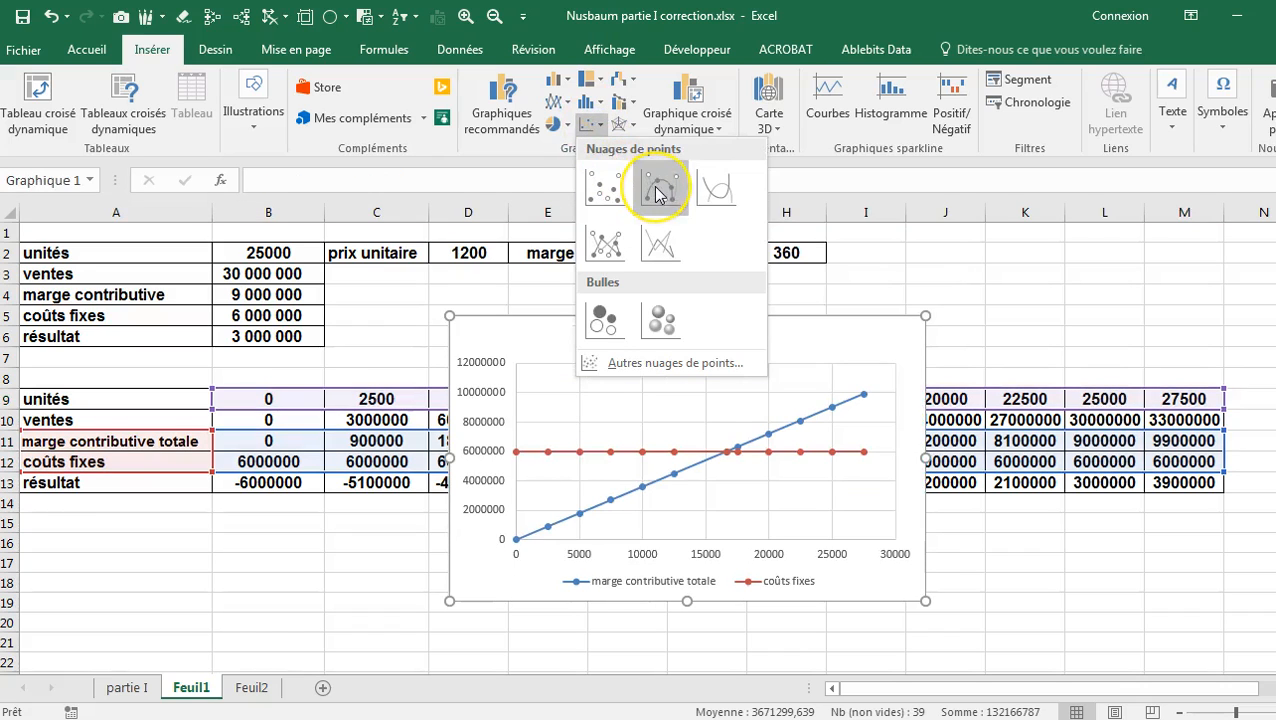
{"action": "left_click", "coordinate": [658, 190]}
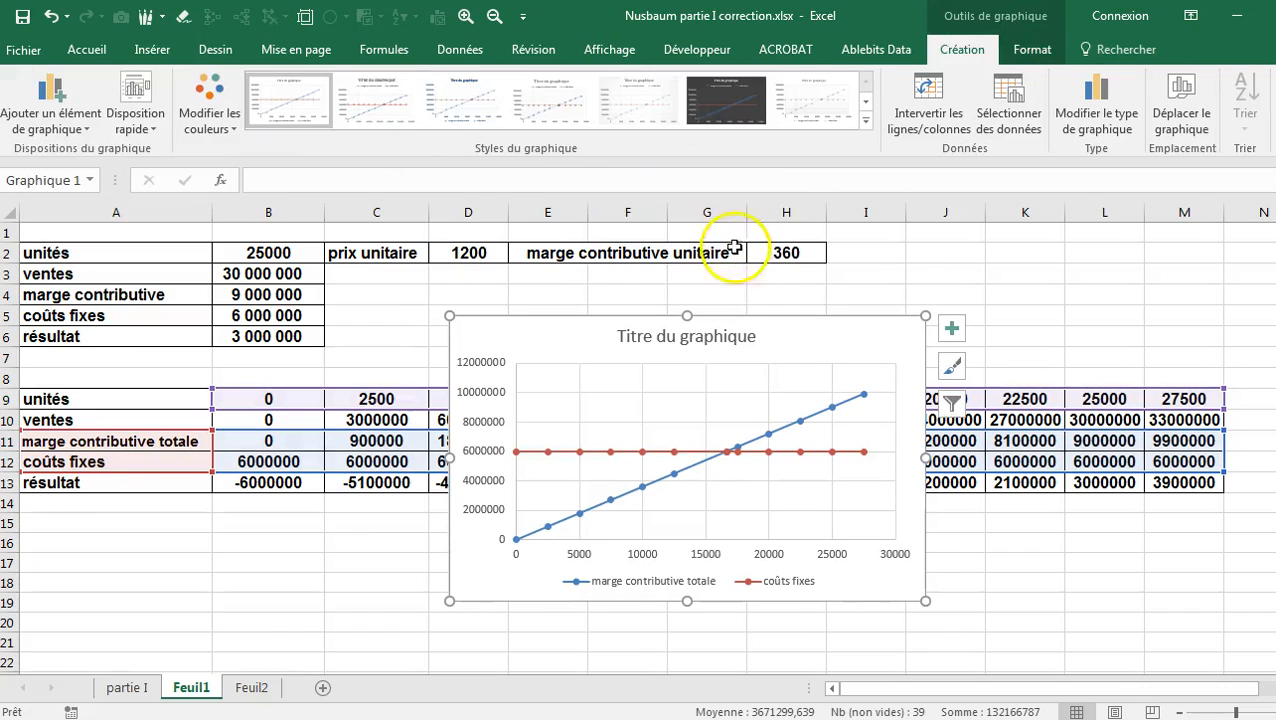
Add data labels to the marge contributive totale series in the chart
{"action": "left_click", "coordinate": [864, 399]}
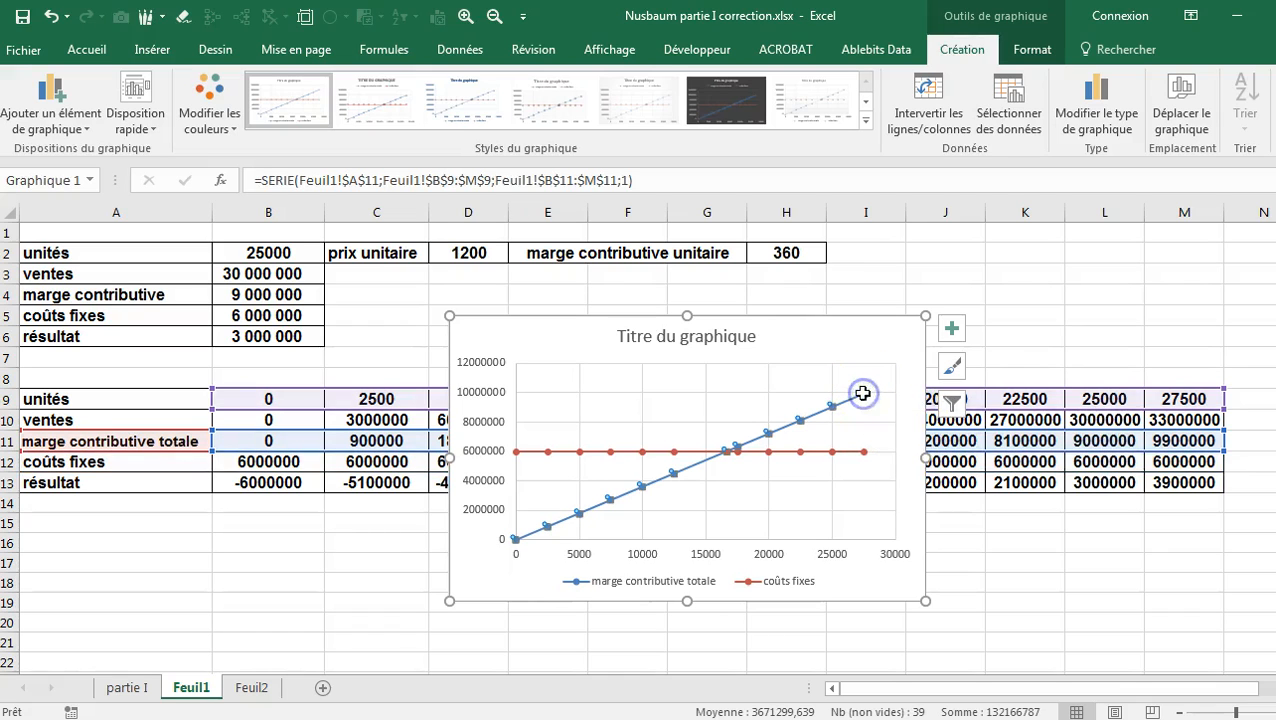
{"action": "right_click", "coordinate": [864, 399]}
{"action": "left_click", "coordinate": [985, 533]}
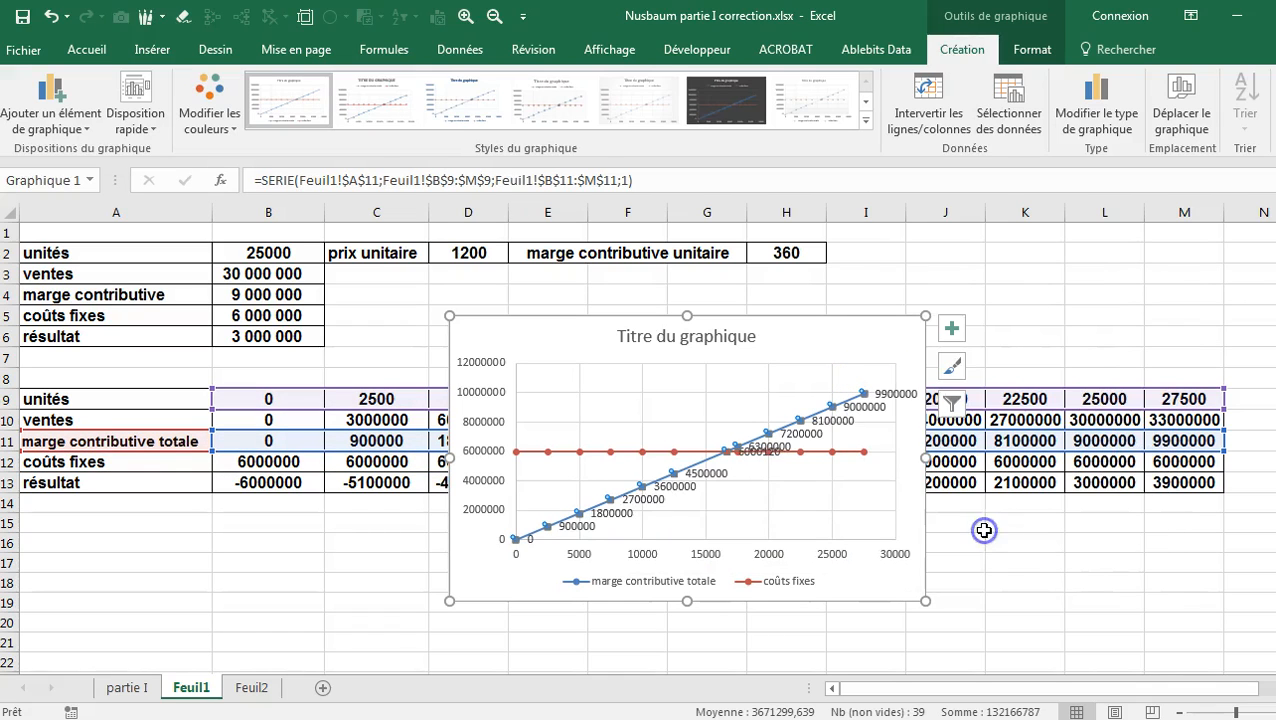
Enlarge the chart so it extends into column L, and undo the accidental shift of its plot area
{"action": "left_click_drag", "start_coordinate": [927, 602], "coordinate": [1058, 663]}
{"action": "left_click_drag", "start_coordinate": [746, 400], "coordinate": [730, 362]}
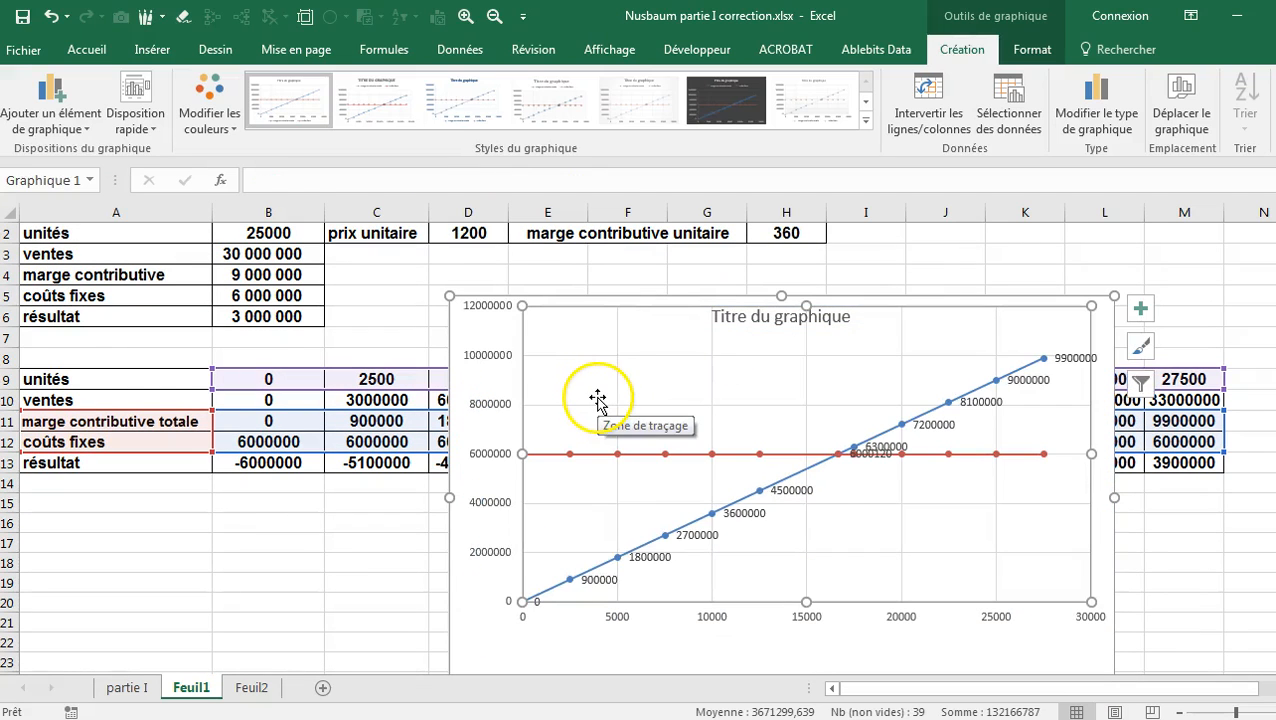
{"action": "key", "text": "ctrl+z"}
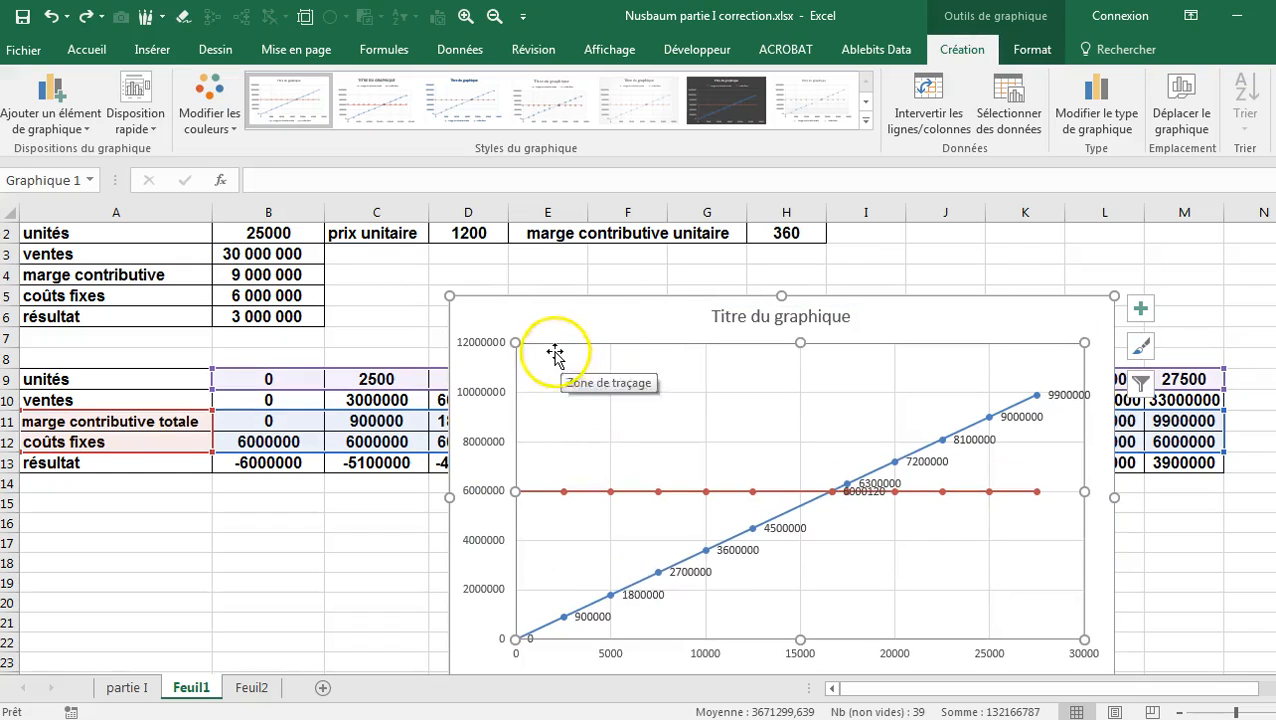
Move the chart to a new sheet named Graphique1 and apply the dark gradient chart style with glossy markers
{"action": "left_click", "coordinate": [528, 318]}
{"action": "right_click", "coordinate": [528, 316]}
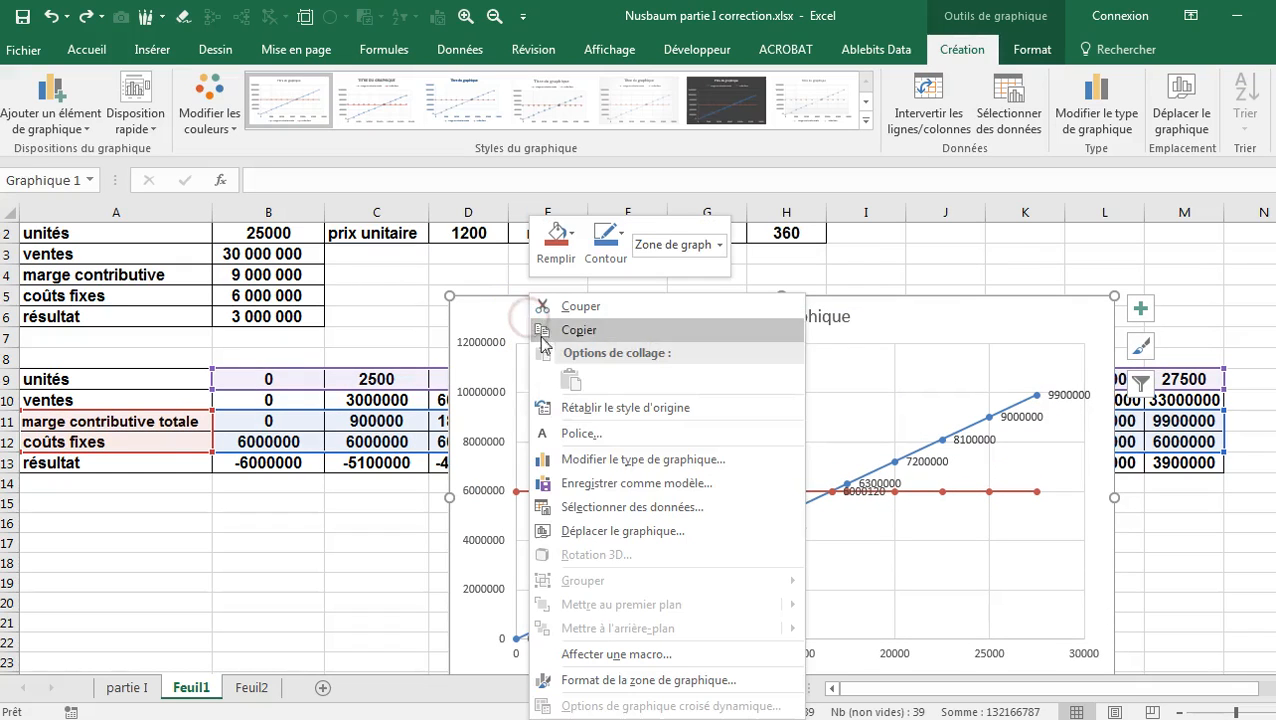
{"action": "left_click", "coordinate": [635, 532]}
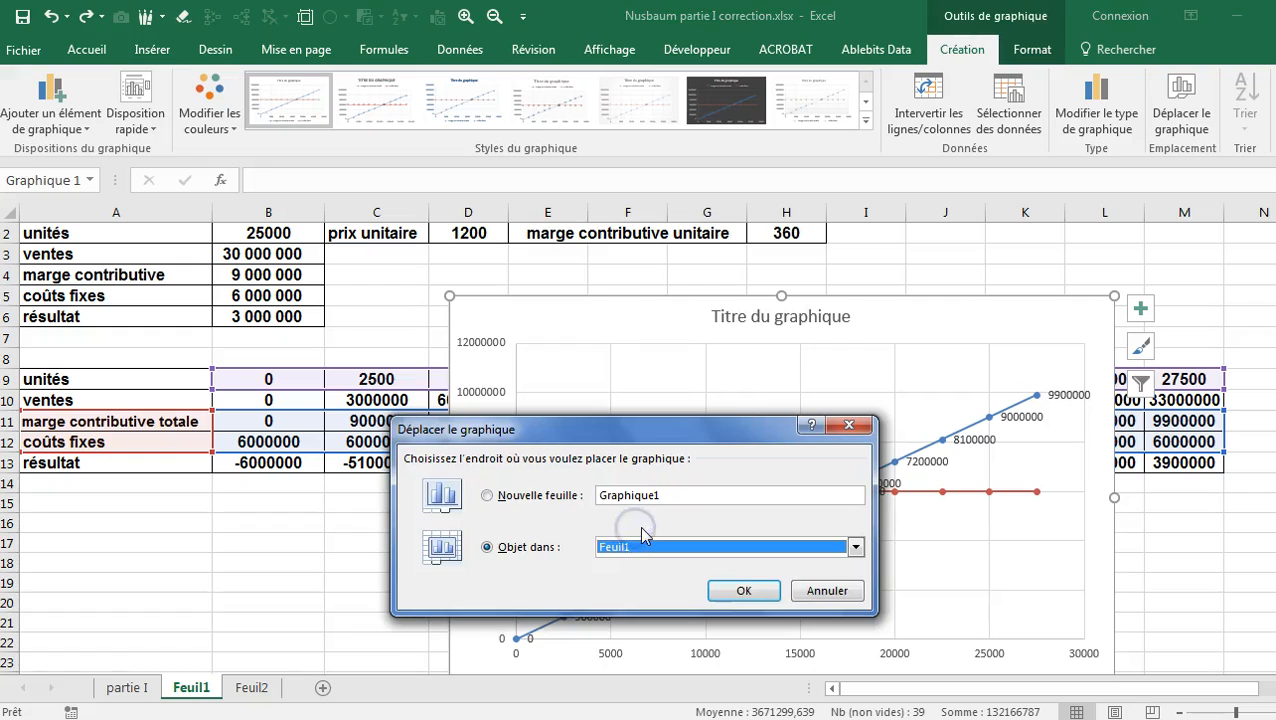
{"action": "left_click", "coordinate": [486, 495]}
{"action": "left_click", "coordinate": [744, 590]}
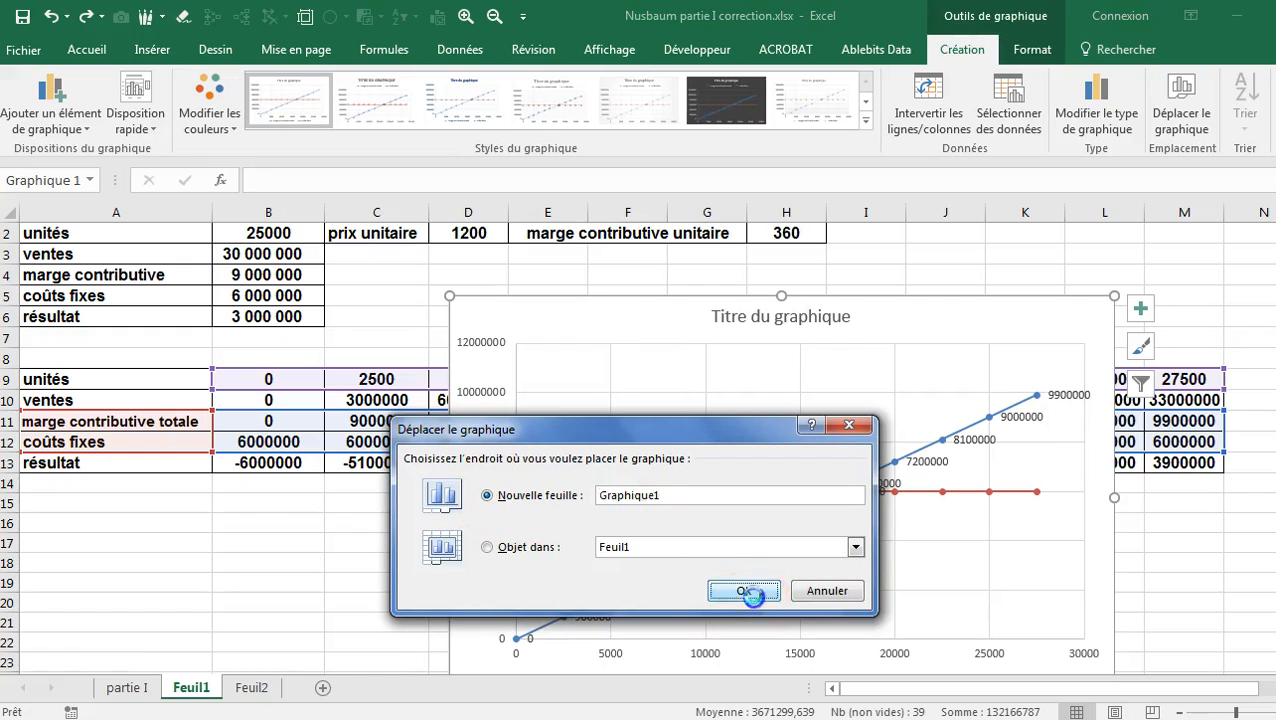
{"action": "left_click", "coordinate": [712, 589]}
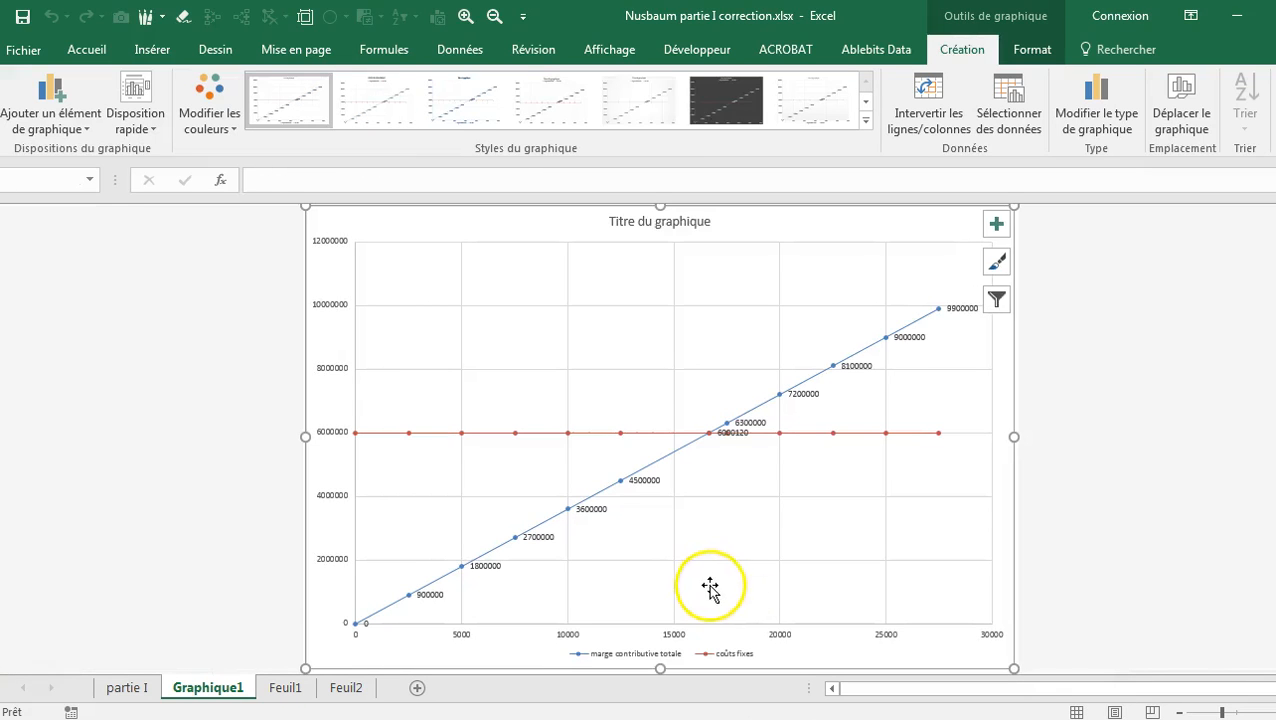
{"action": "left_click", "coordinate": [865, 121]}
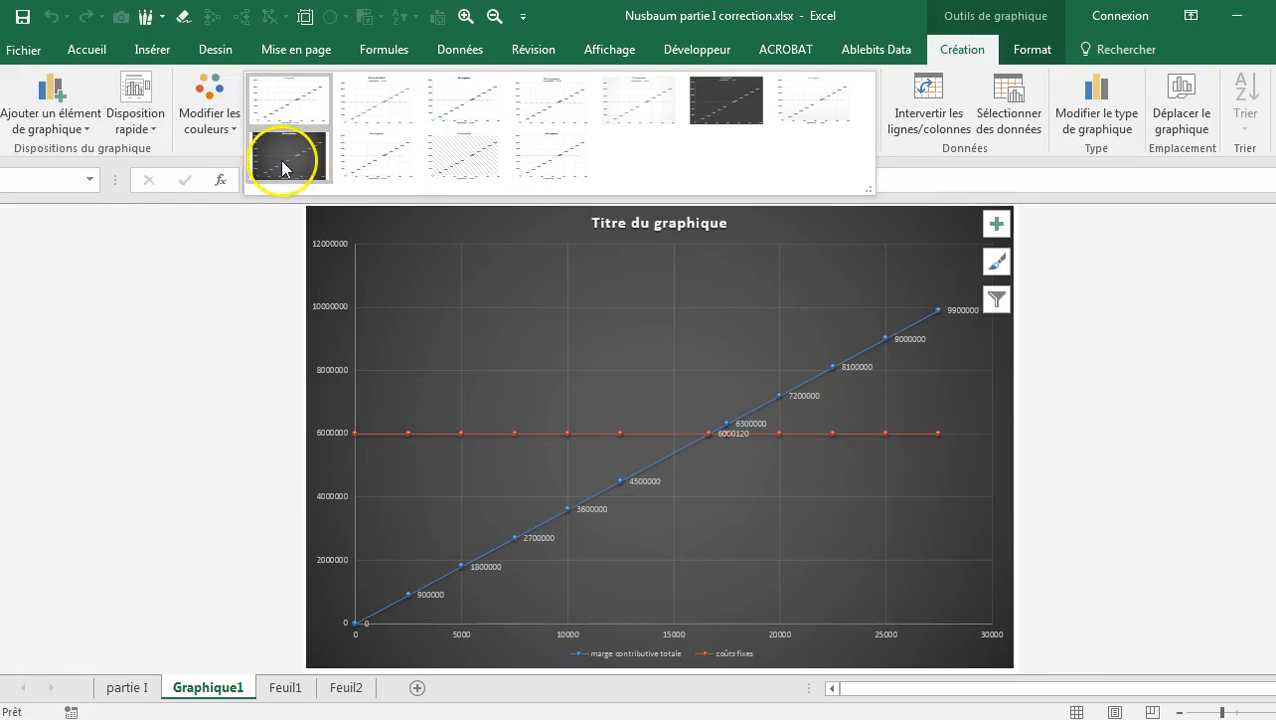
{"action": "left_click", "coordinate": [282, 166]}
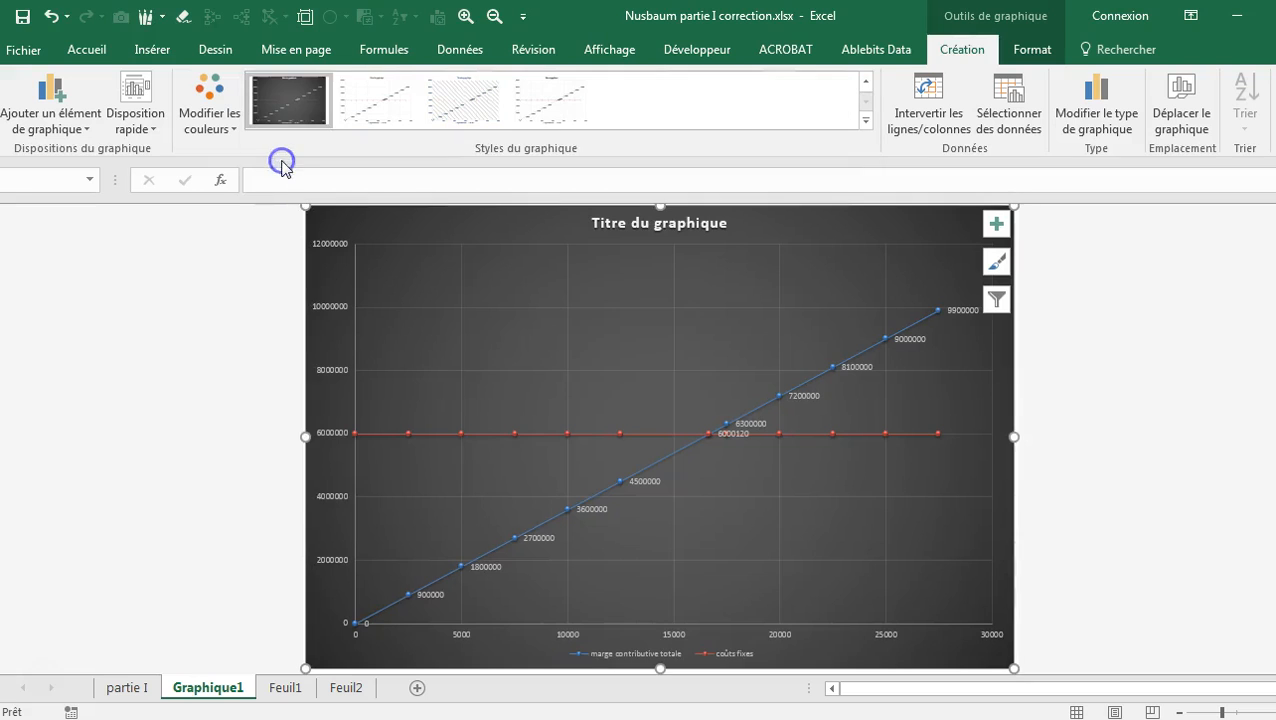
Format the marge contributive totale data labels as 16-point bold text
{"action": "left_click", "coordinate": [657, 483]}
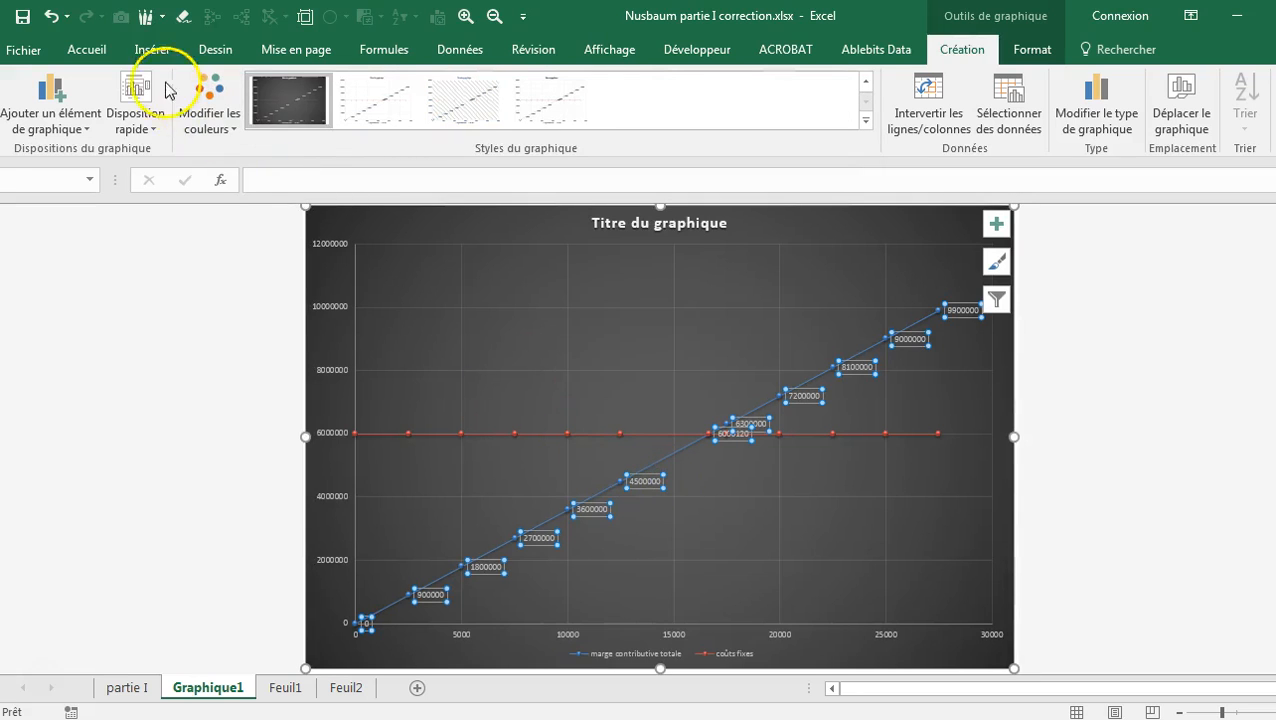
{"action": "left_click", "coordinate": [90, 49]}
{"action": "left_click", "coordinate": [258, 87]}
{"action": "left_click", "coordinate": [258, 87]}
{"action": "left_click", "coordinate": [258, 87]}
{"action": "left_click", "coordinate": [258, 87]}
{"action": "left_click", "coordinate": [105, 117]}
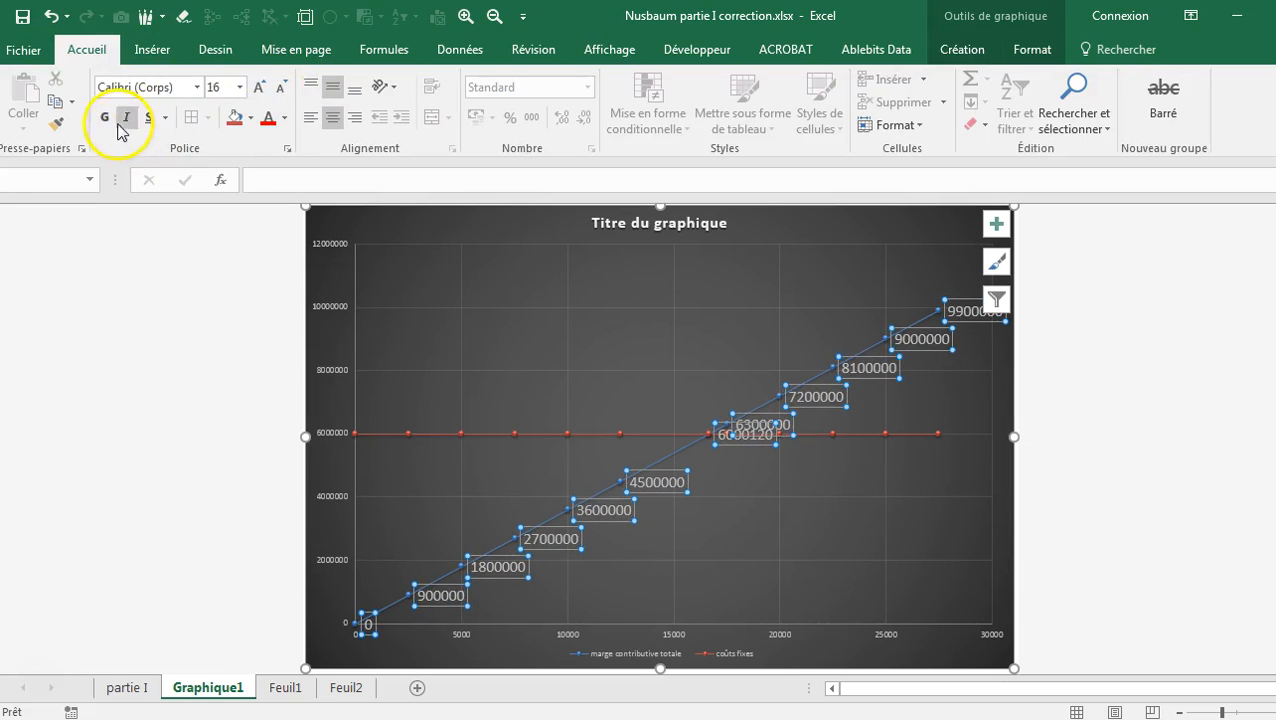
Format the vertical axis labels of the chart as 14-point bold text
{"action": "left_click", "coordinate": [316, 375]}
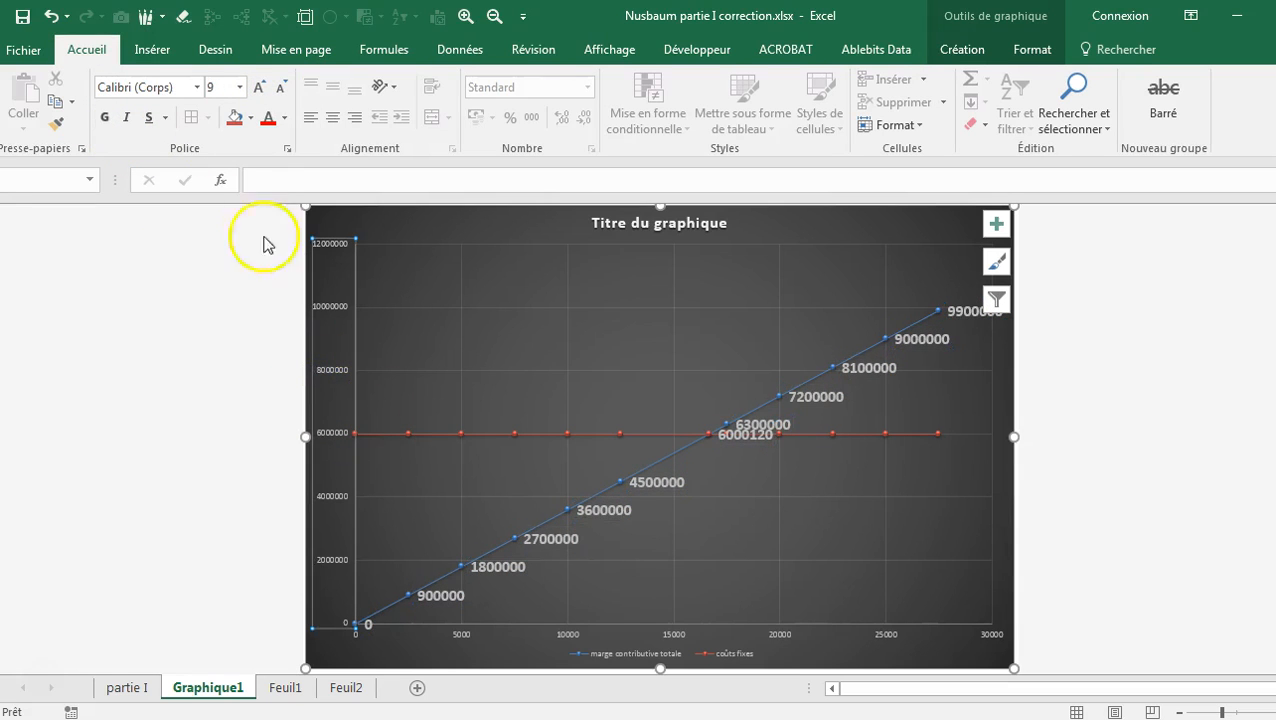
{"action": "left_click", "coordinate": [260, 89]}
{"action": "left_click", "coordinate": [260, 89]}
{"action": "left_click", "coordinate": [260, 89]}
{"action": "left_click", "coordinate": [105, 117]}
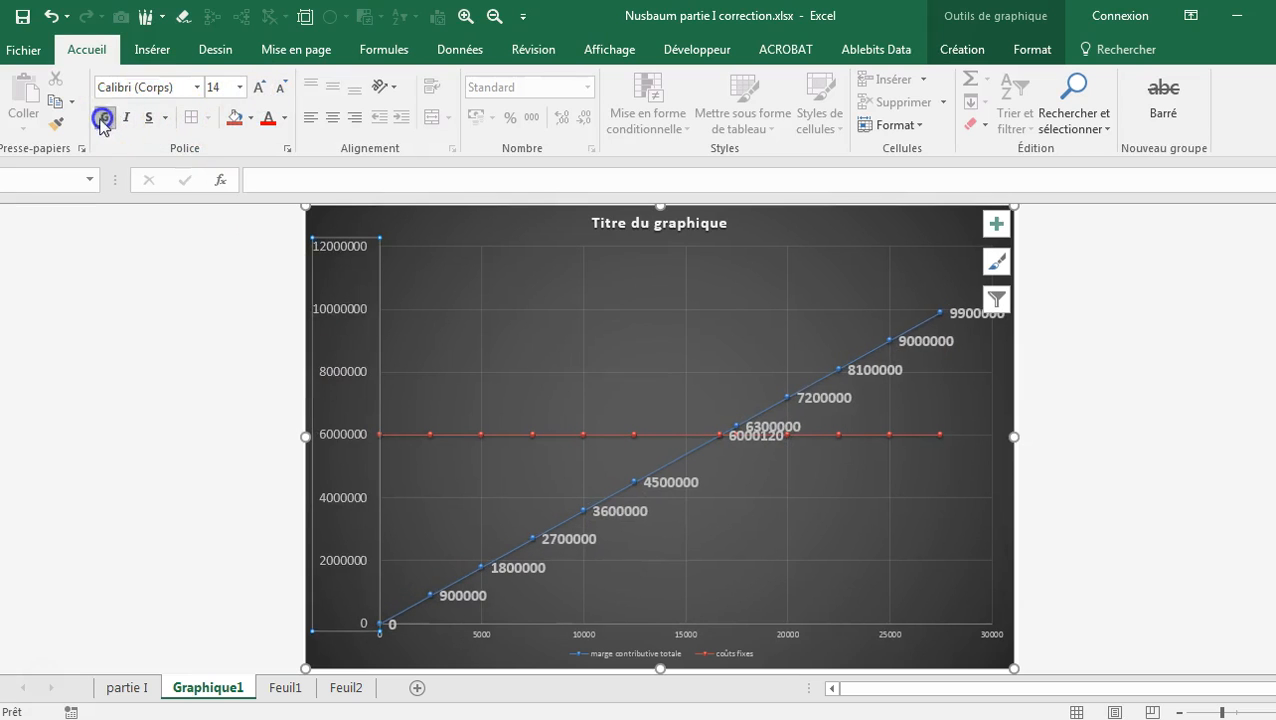
Increase the font size of the chart's horizontal axis labels to 18 points
{"action": "left_click", "coordinate": [588, 637]}
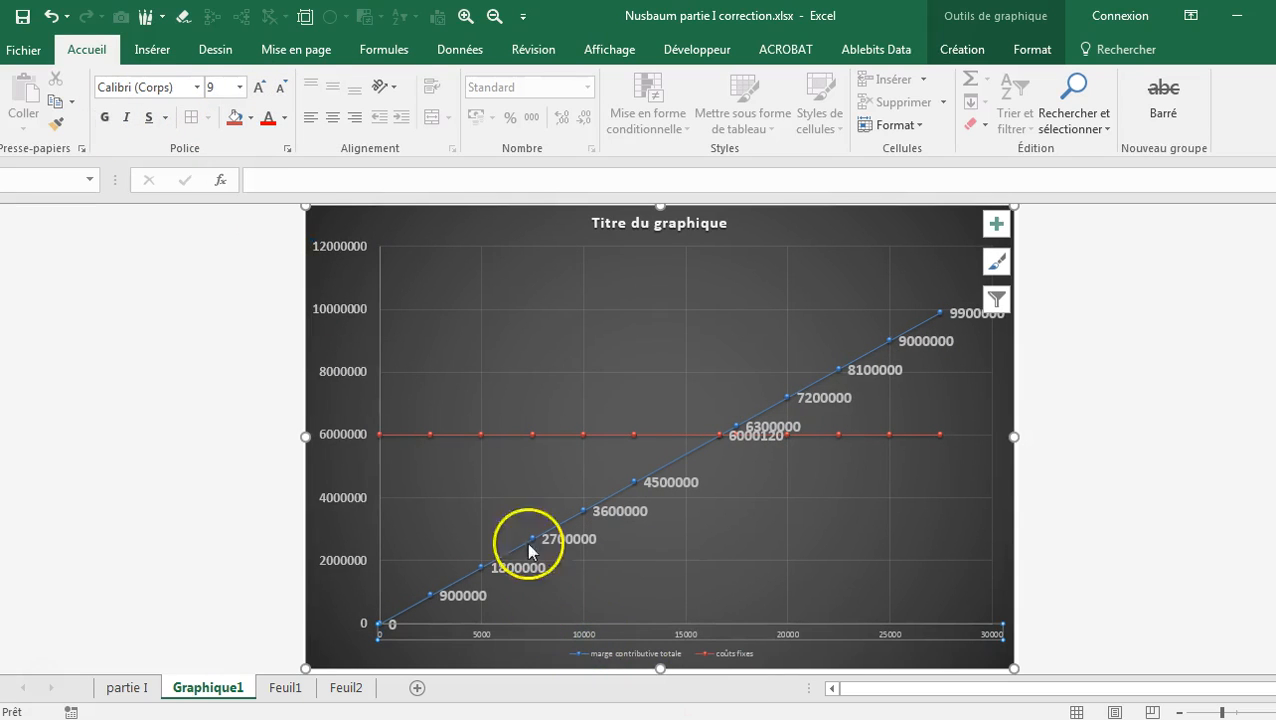
{"action": "left_click", "coordinate": [260, 89]}
{"action": "left_click", "coordinate": [260, 89]}
{"action": "left_click", "coordinate": [260, 89]}
{"action": "left_click", "coordinate": [260, 89]}
{"action": "left_click", "coordinate": [260, 89]}
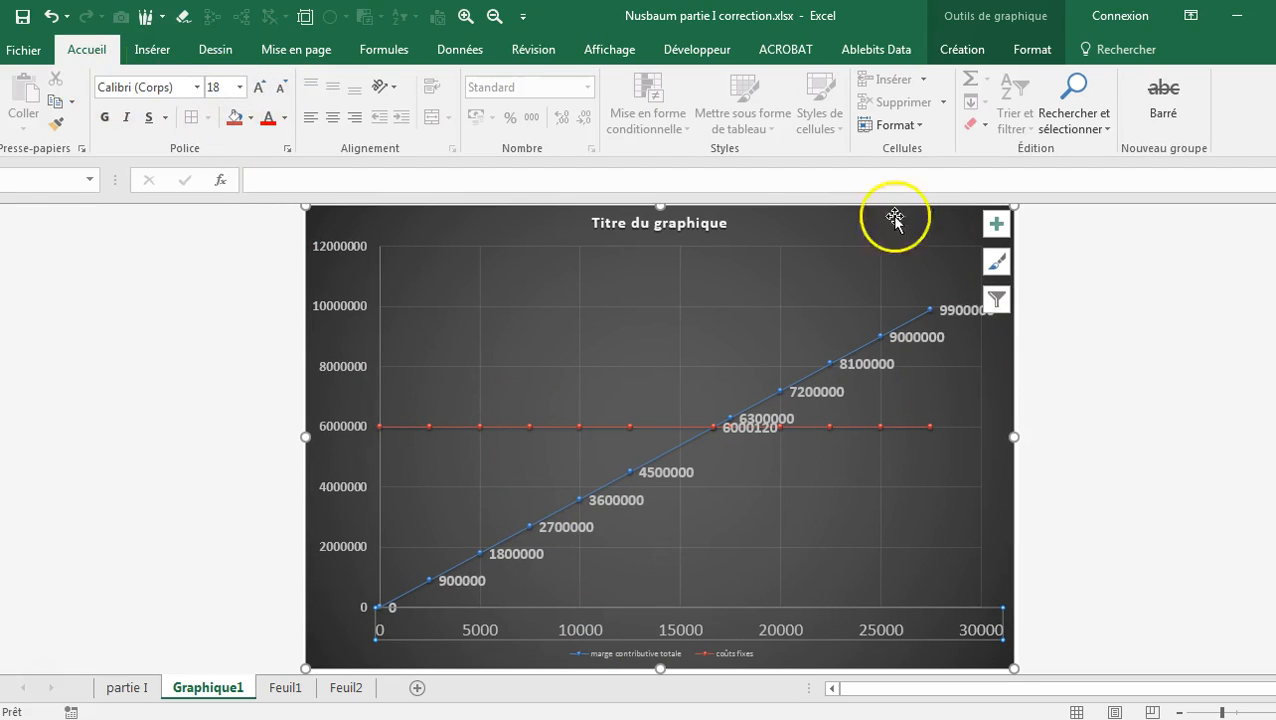
On Feuil1, insert a scatter chart with smooth lines and markers from the unités and résultat rows, A to M
{"action": "left_click", "coordinate": [282, 688]}
{"action": "left_click", "coordinate": [305, 583]}
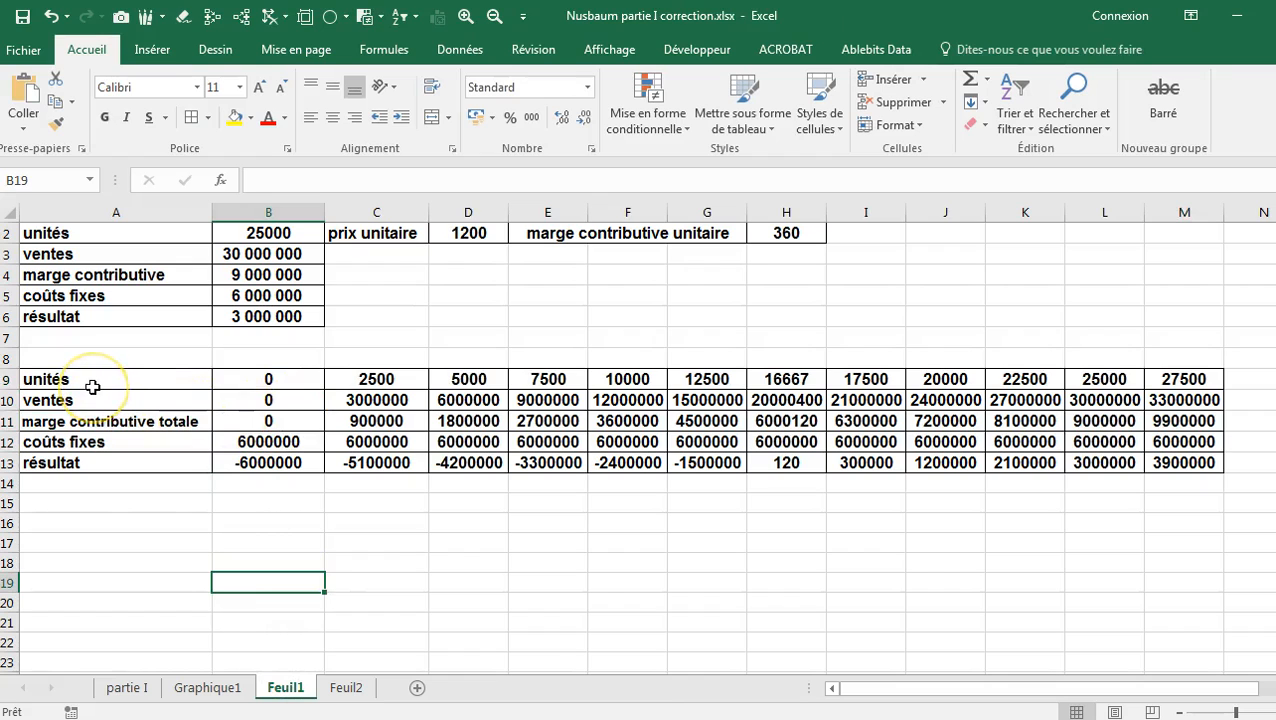
{"action": "left_click_drag", "start_coordinate": [57, 377], "coordinate": [1208, 376]}
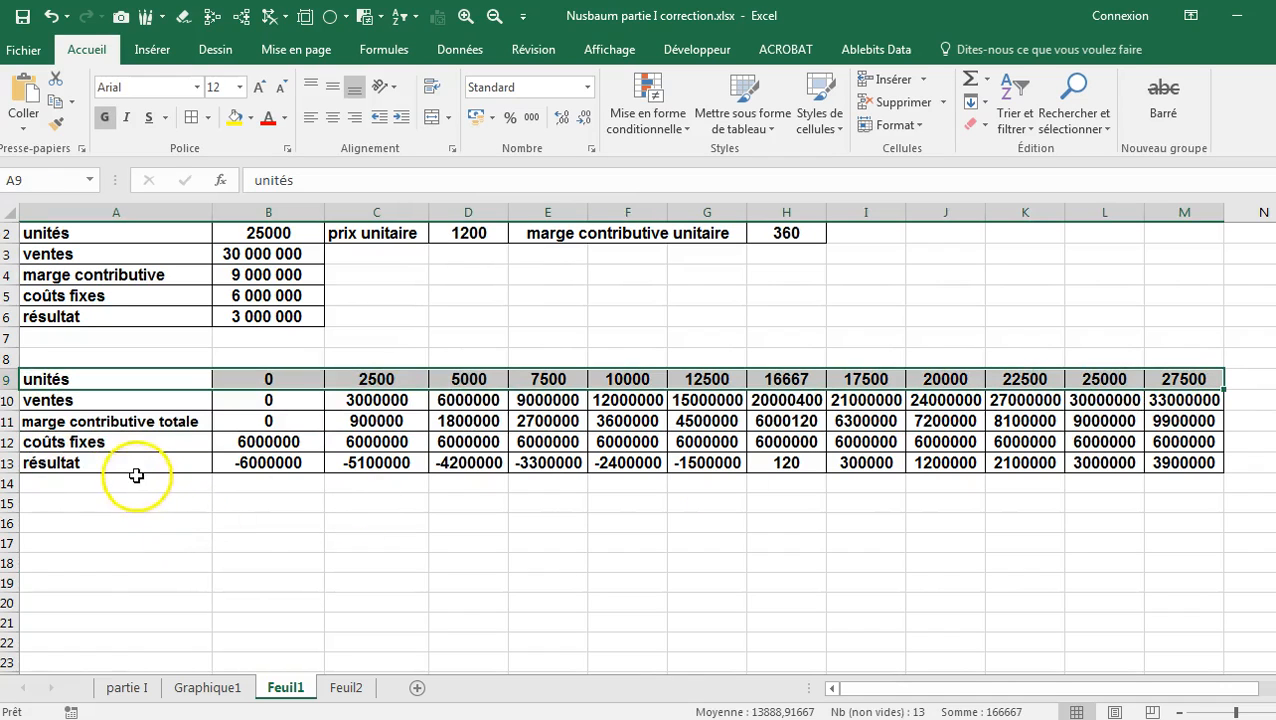
{"action": "left_click", "coordinate": [90, 463], "text": "ctrl"}
{"action": "left_click_drag", "start_coordinate": [90, 463], "coordinate": [1181, 461]}
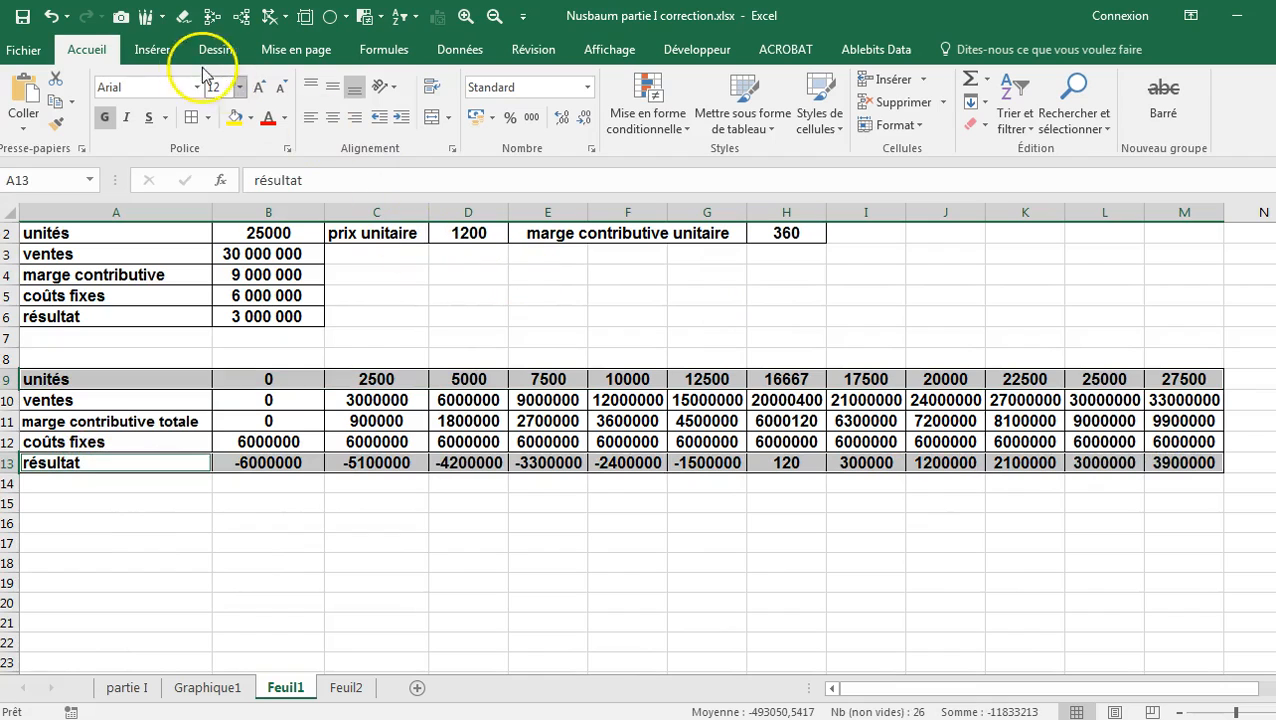
{"action": "left_click", "coordinate": [168, 55]}
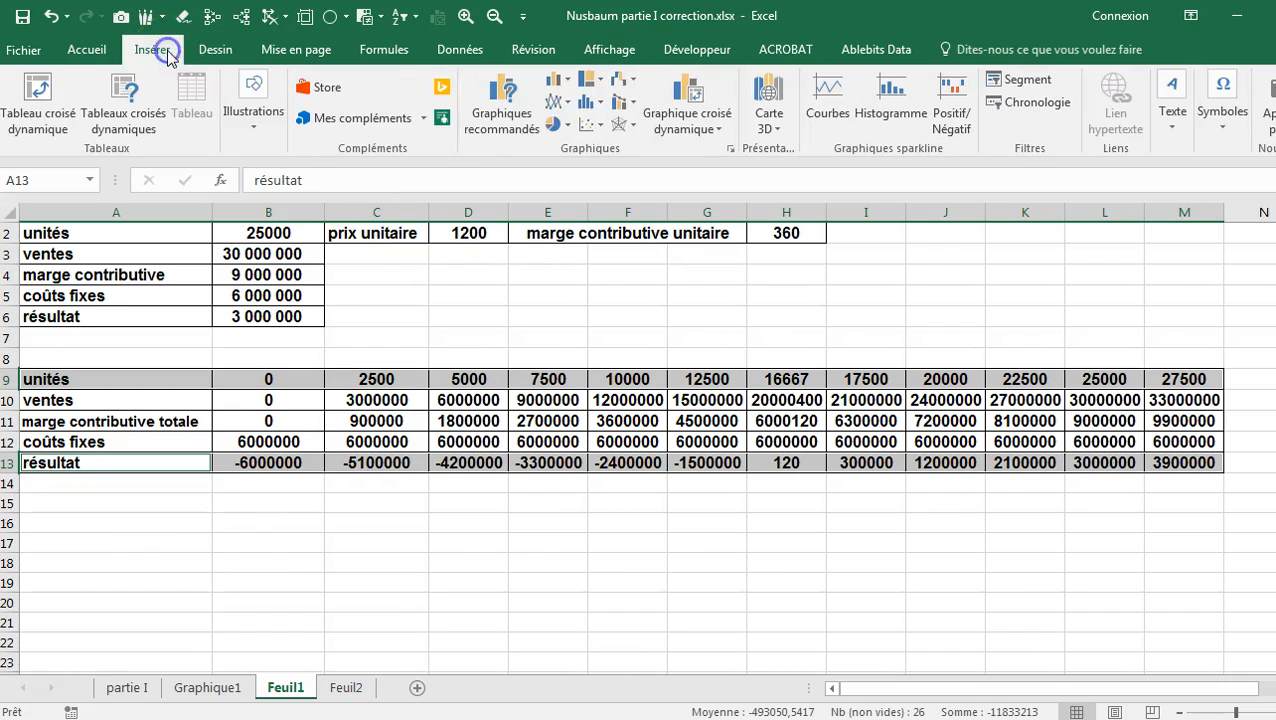
{"action": "left_click", "coordinate": [598, 130]}
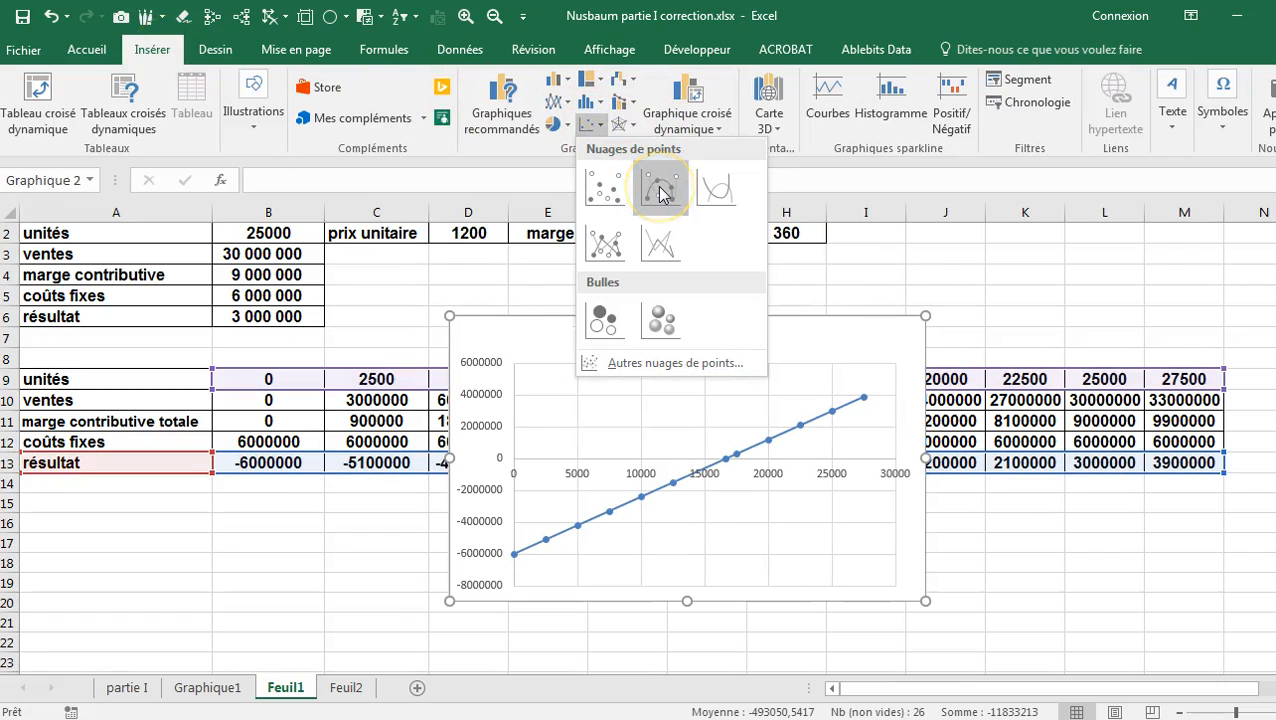
{"action": "left_click", "coordinate": [659, 193]}
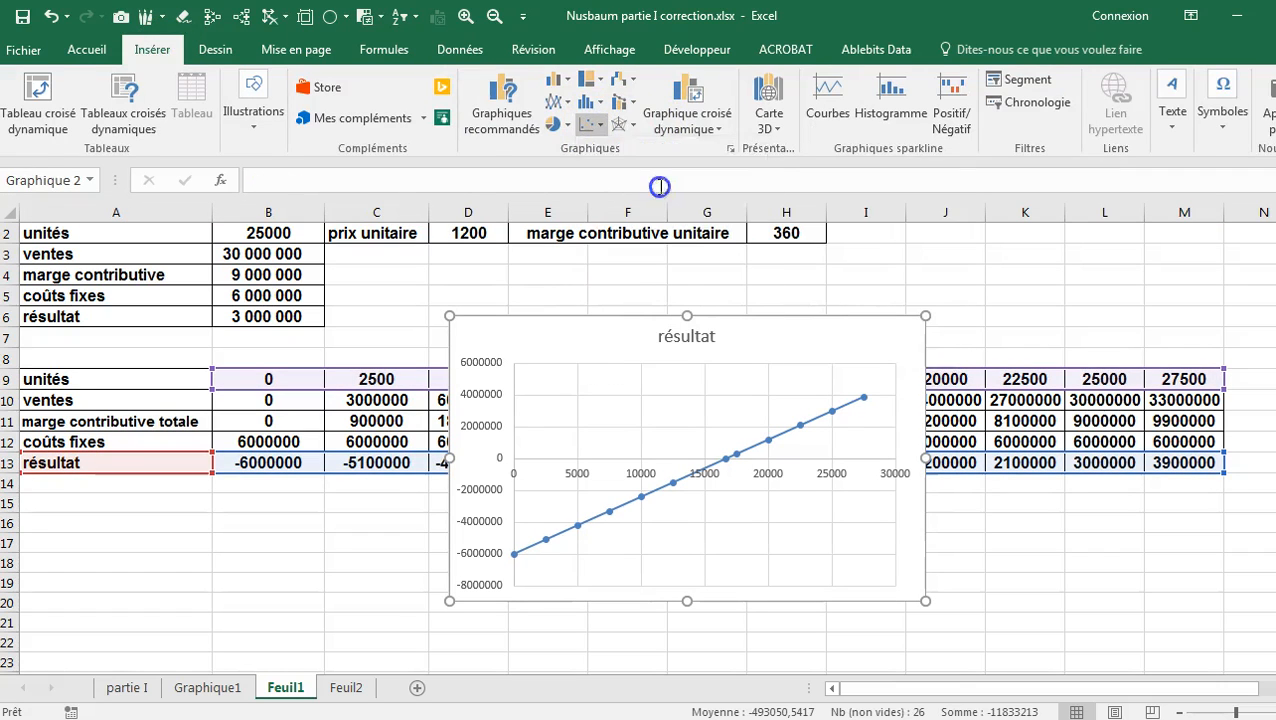
Add data labels to the résultat series and enlarge its chart to reach column B and row 23
{"action": "left_click", "coordinate": [825, 418]}
{"action": "right_click", "coordinate": [825, 418]}
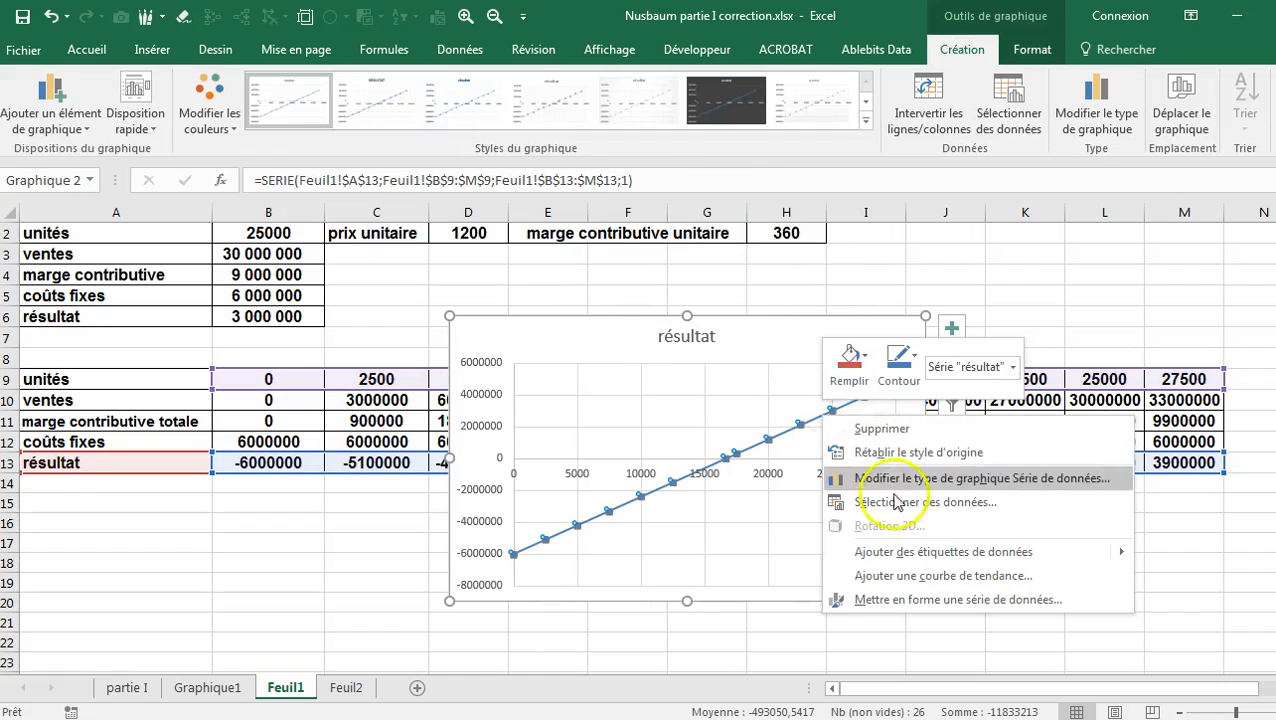
{"action": "left_click", "coordinate": [908, 551]}
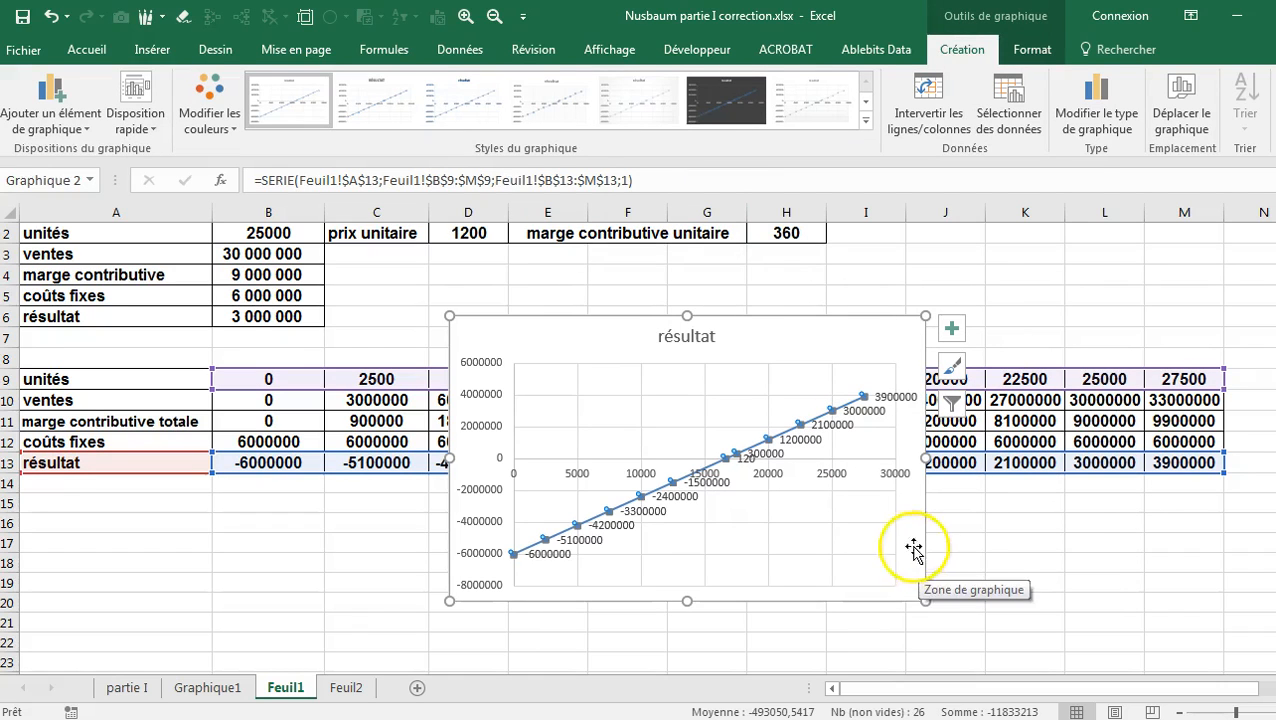
{"action": "left_click_drag", "start_coordinate": [449, 601], "coordinate": [234, 657]}
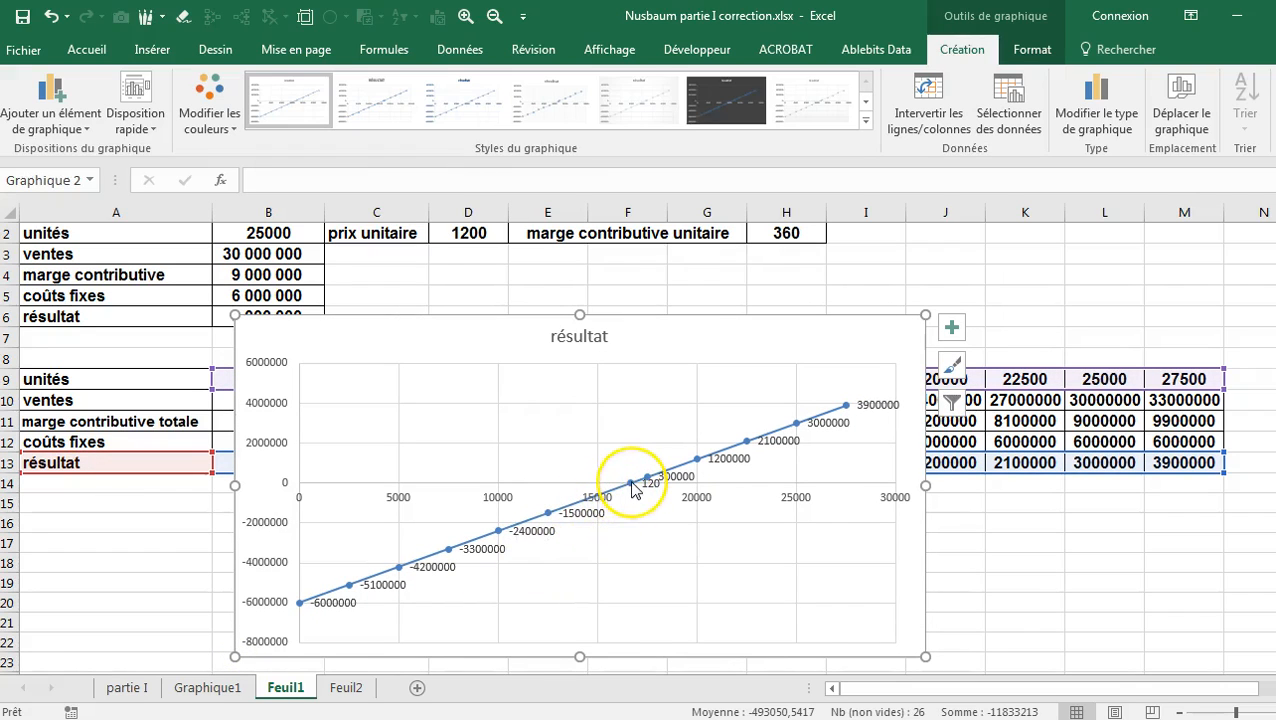
Move the résultat chart to a new sheet named Graphique2 and return to Feuil1
{"action": "mouse_move", "coordinate": [631, 489]}
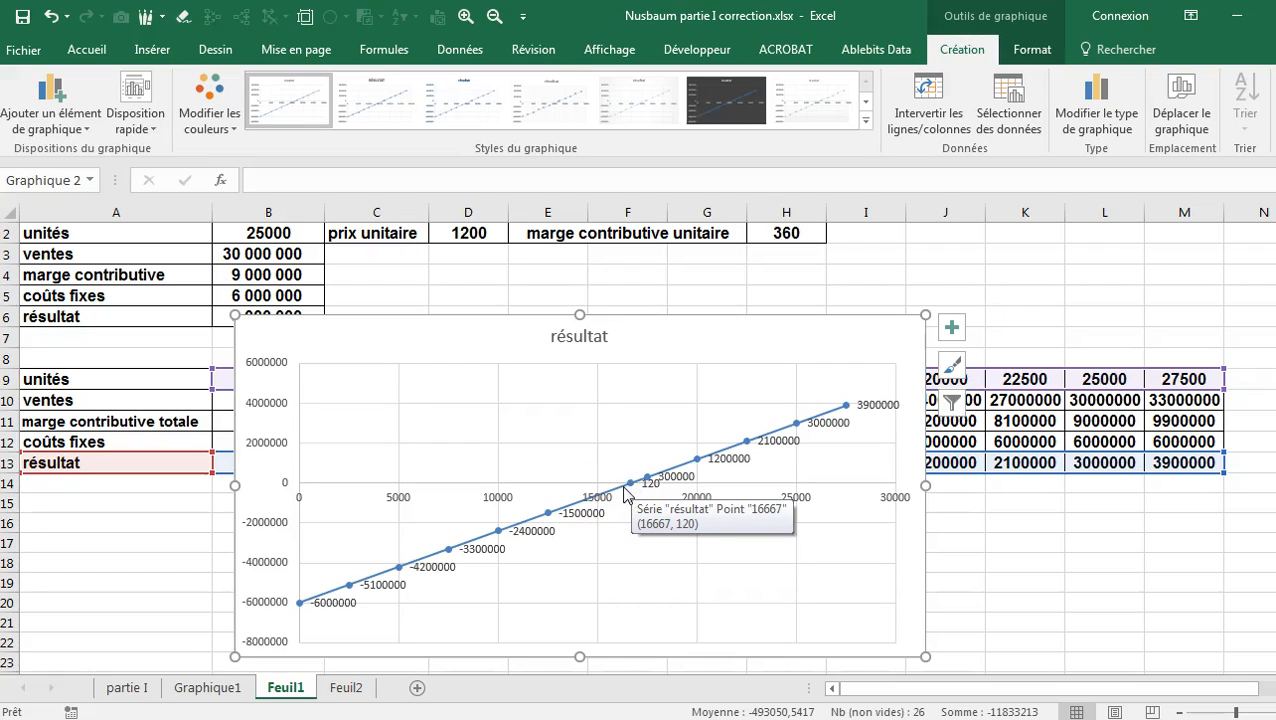
{"action": "right_click", "coordinate": [736, 345]}
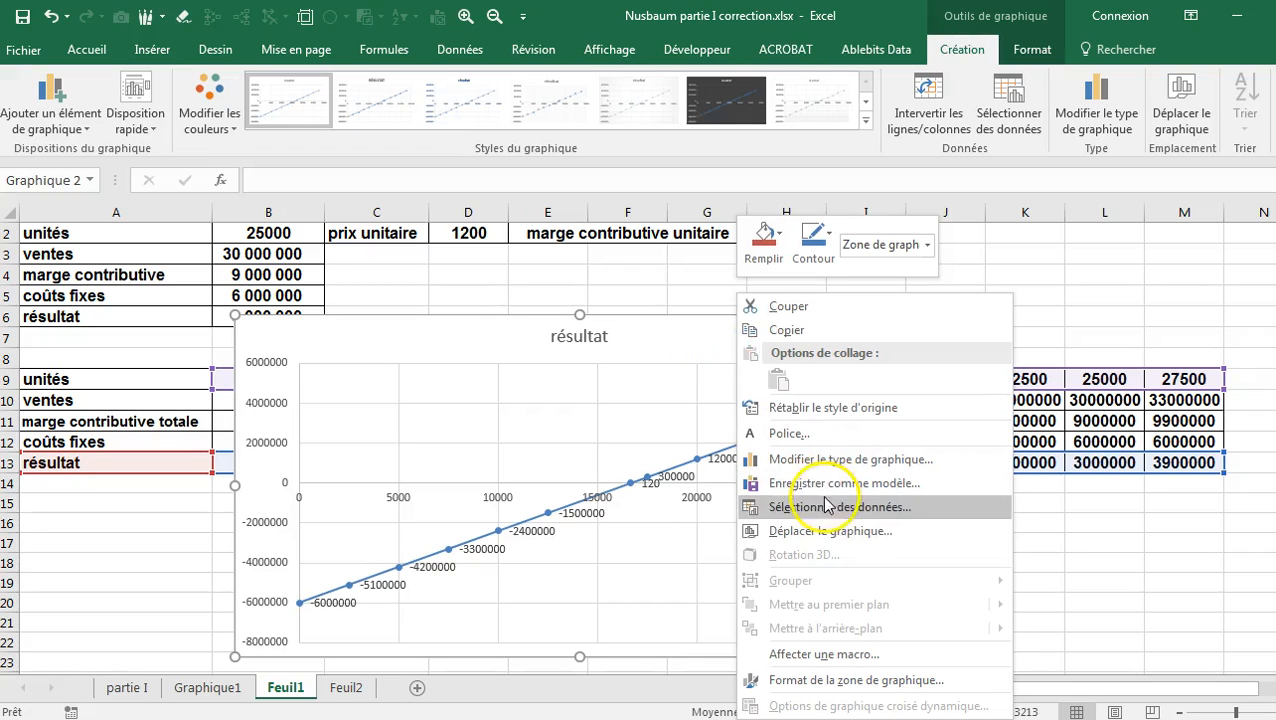
{"action": "left_click", "coordinate": [835, 538]}
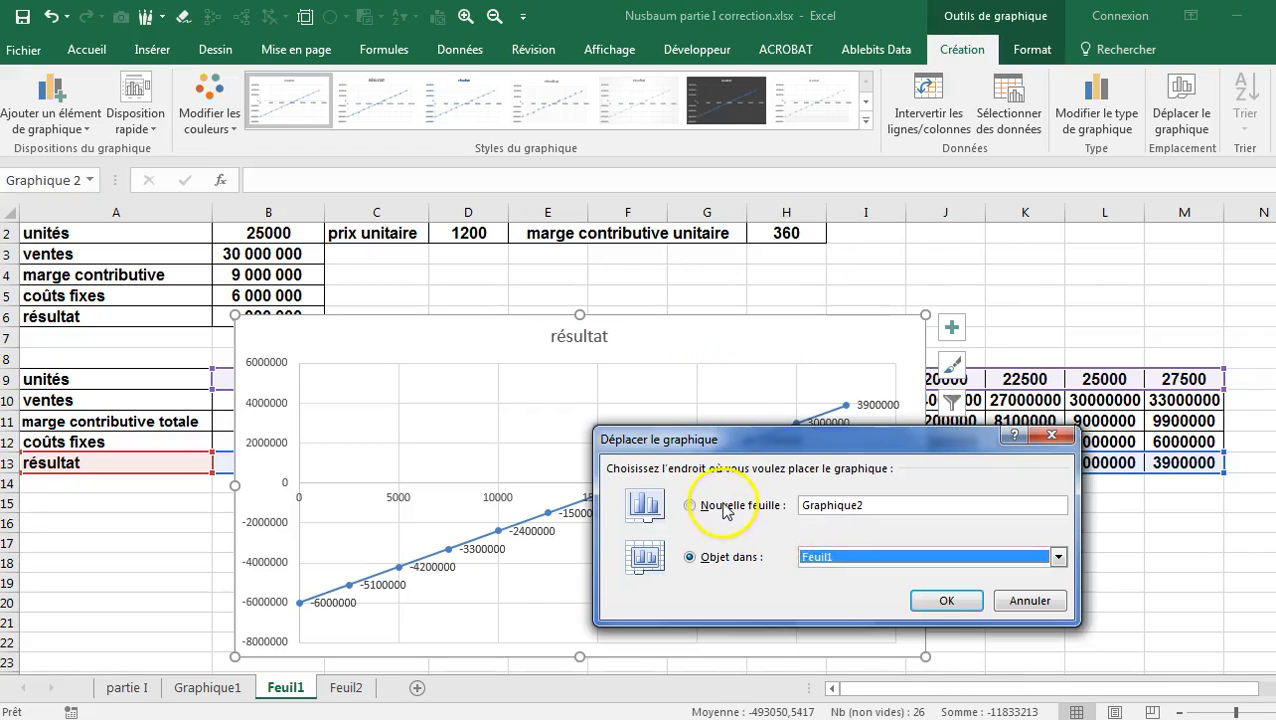
{"action": "left_click", "coordinate": [703, 503]}
{"action": "left_click", "coordinate": [975, 612]}
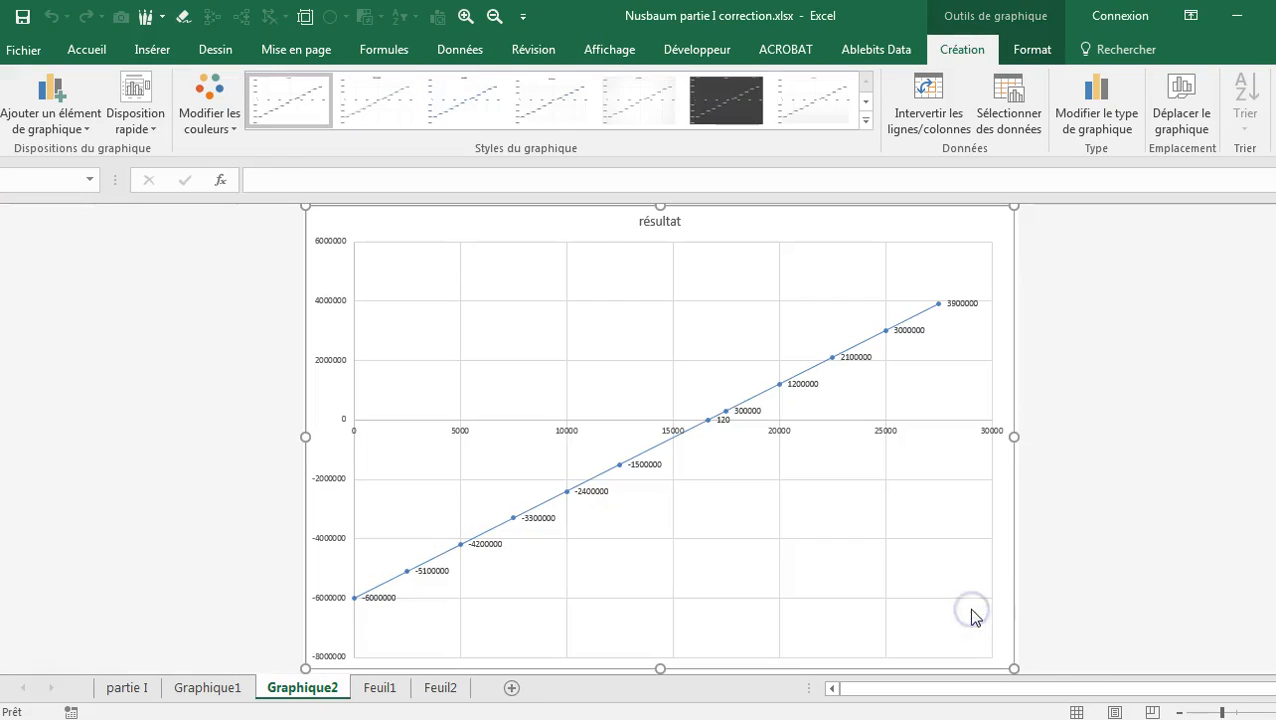
{"action": "left_click", "coordinate": [376, 688]}
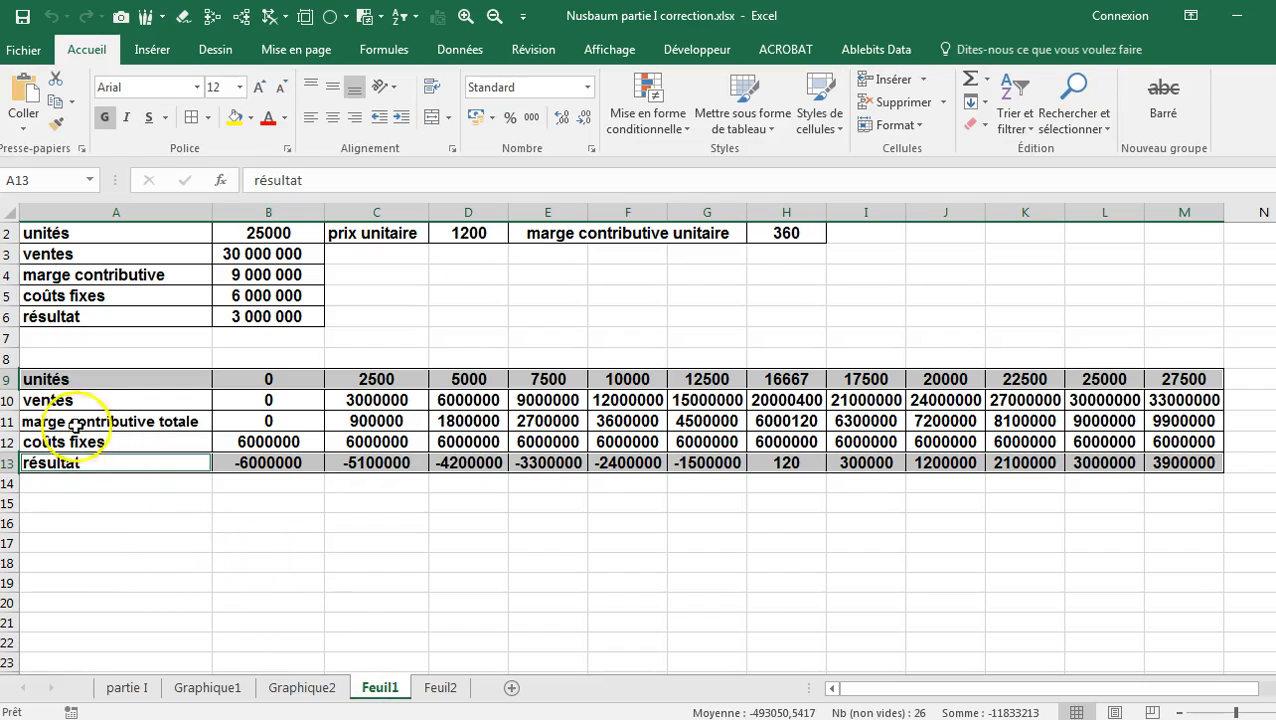